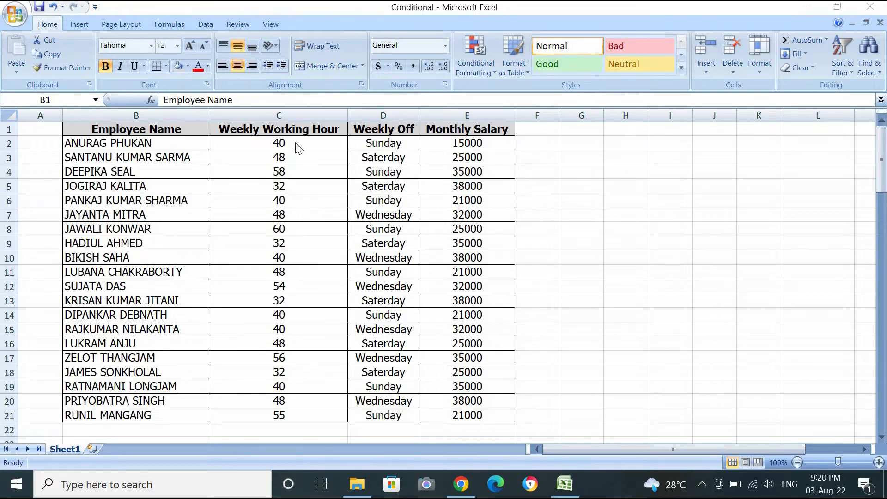
- Highlight Weekly Working Hour values in C2:C21 greater than 50 with Light Red Fill with Dark Red Text, and undo the rule
{"action": "left_click_drag", "start_coordinate": [298, 148], "coordinate": [295, 142]}
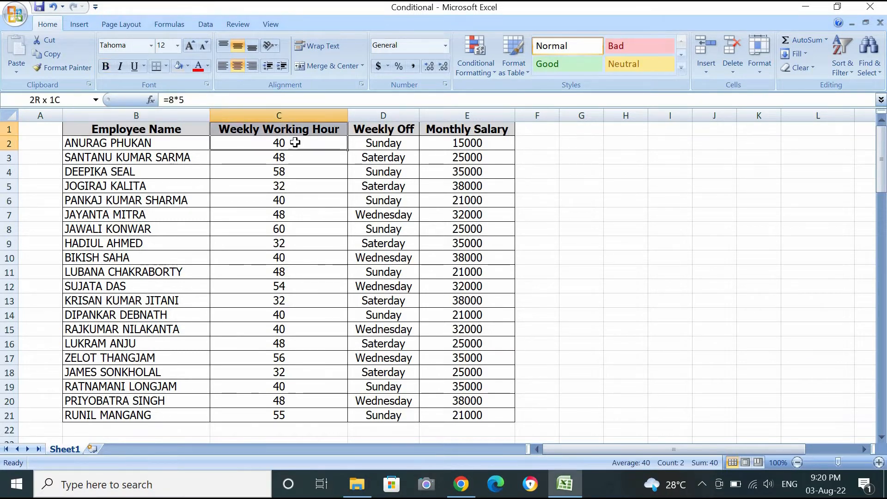
{"action": "key", "text": "ctrl+shift+Down"}
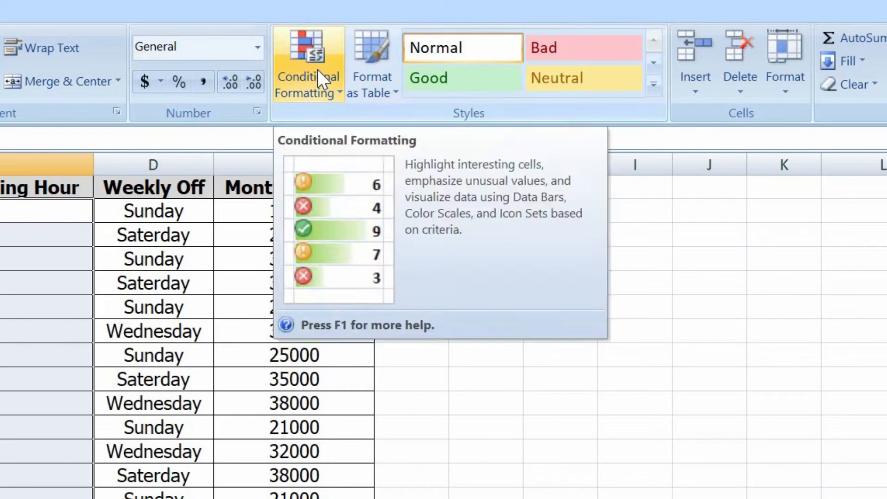
{"action": "left_click", "coordinate": [482, 60]}
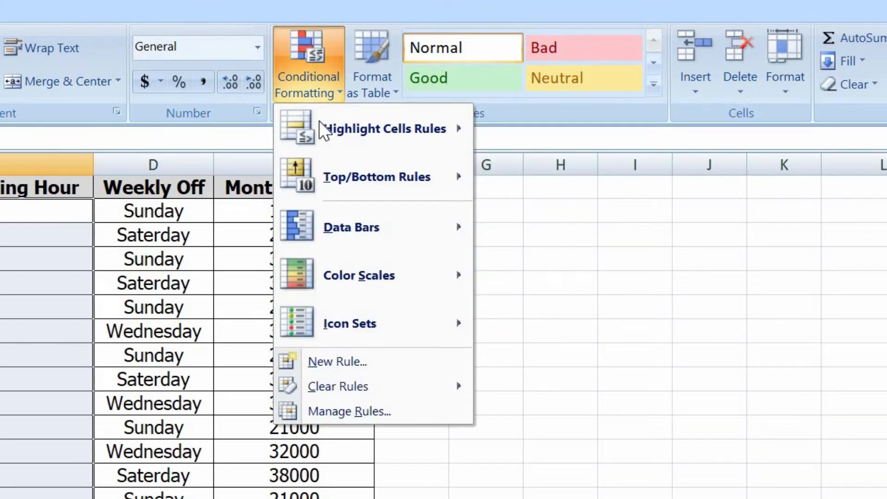
{"action": "mouse_move", "coordinate": [328, 128]}
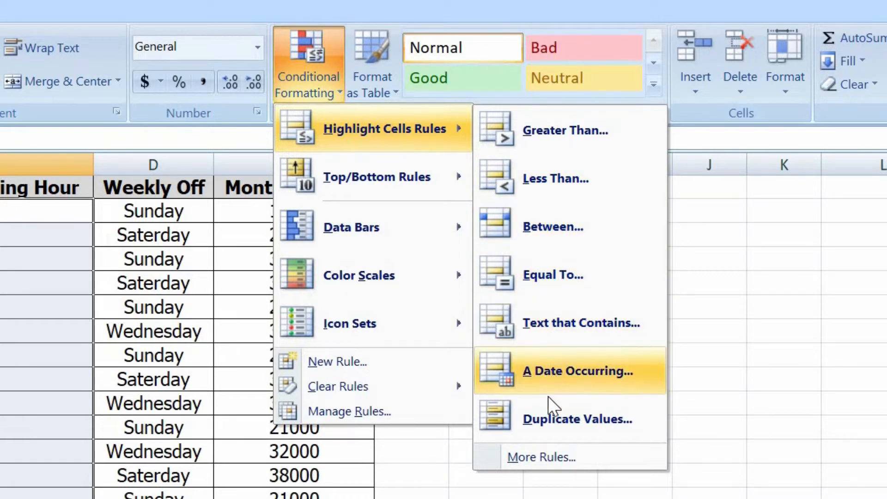
{"action": "left_click", "coordinate": [553, 141]}
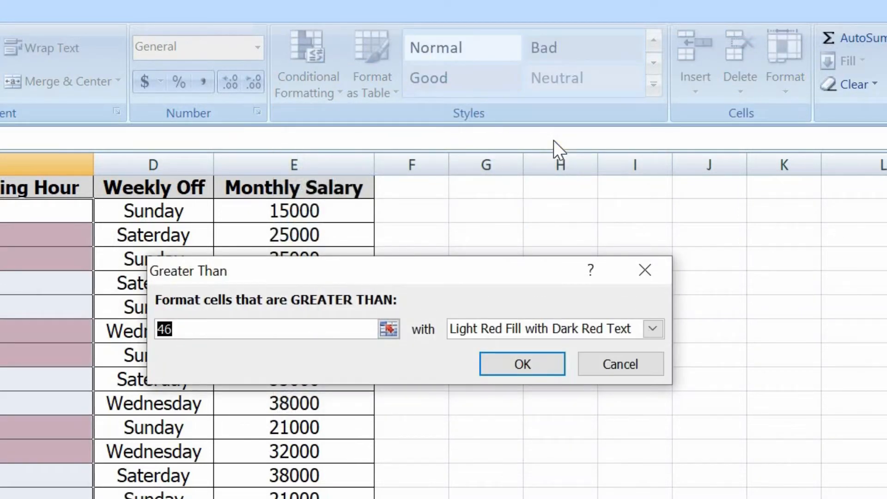
{"action": "type", "text": "50"}
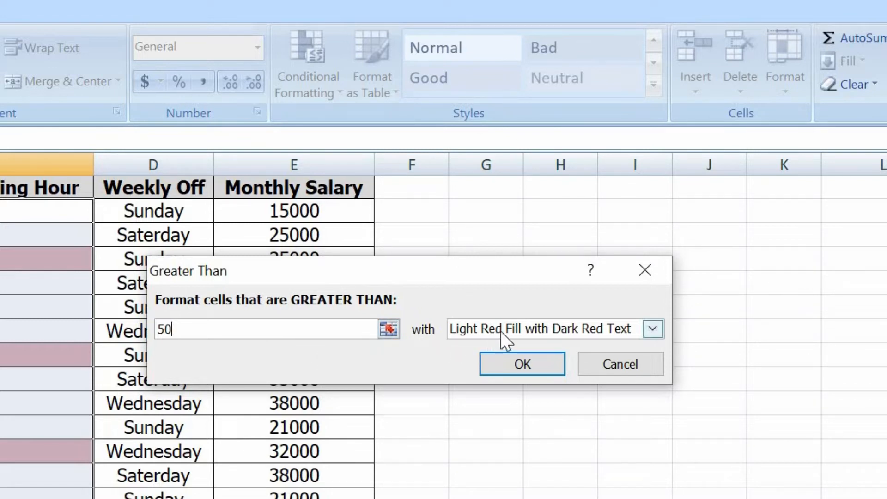
{"action": "left_click", "coordinate": [653, 329]}
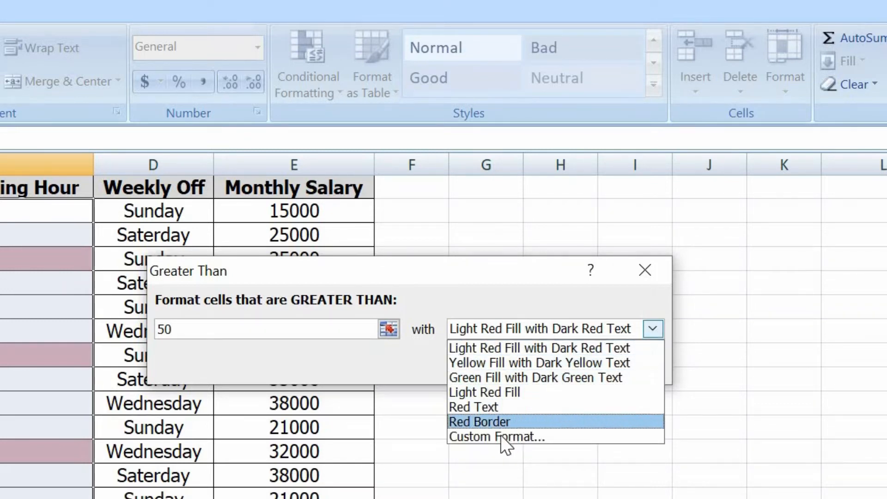
{"action": "left_click", "coordinate": [595, 350]}
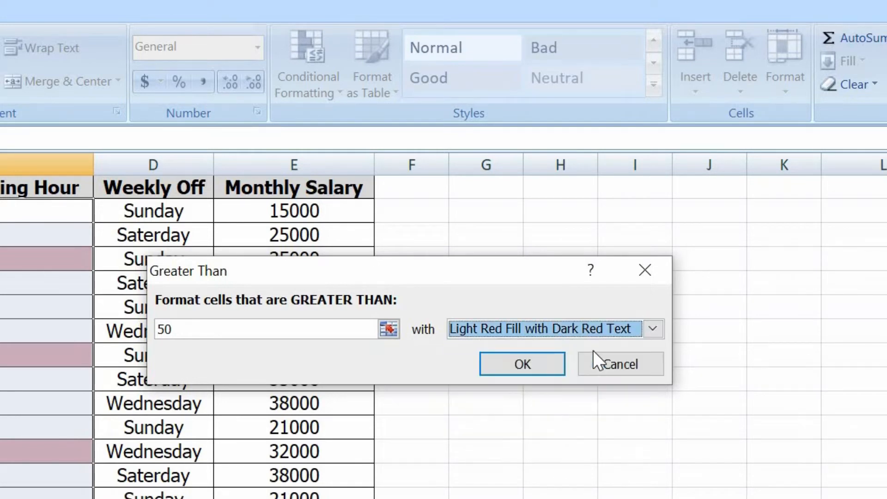
{"action": "left_click", "coordinate": [527, 363]}
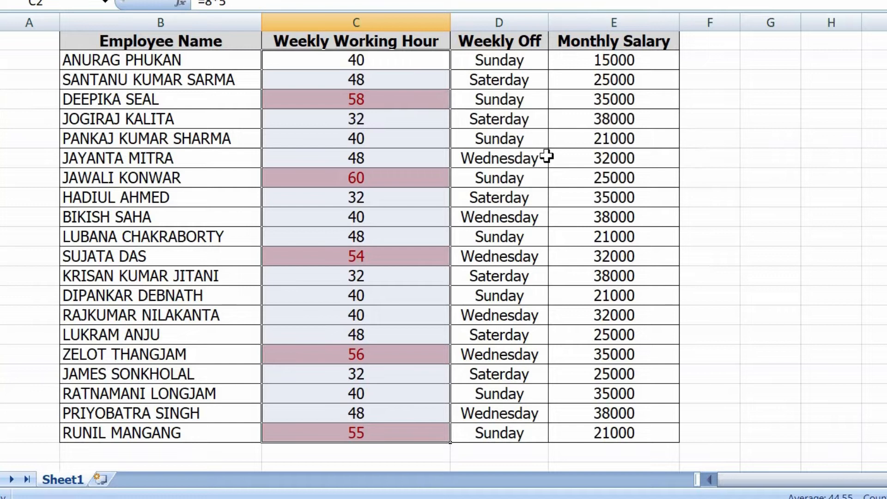
{"action": "left_click", "coordinate": [210, 330]}
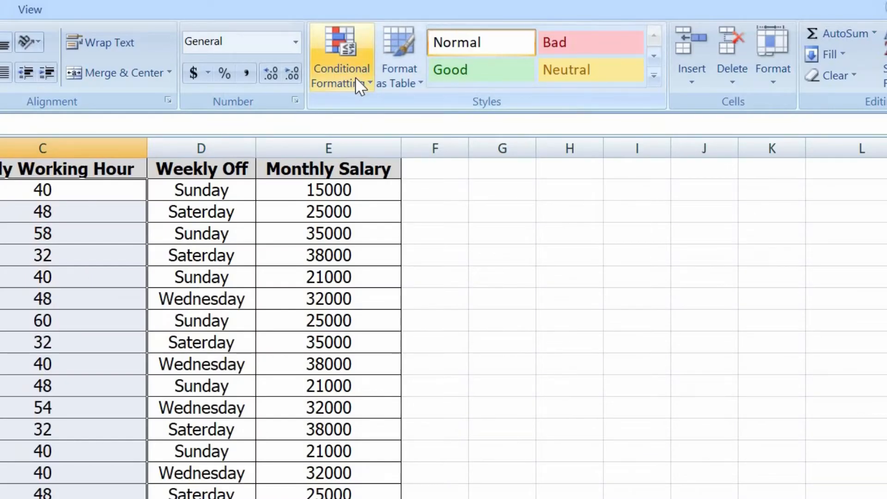
- Highlight the Weekly Working Hour values less than 40 using a Less Than rule, and undo the rule
{"action": "left_click", "coordinate": [357, 81]}
{"action": "mouse_move", "coordinate": [383, 106]}
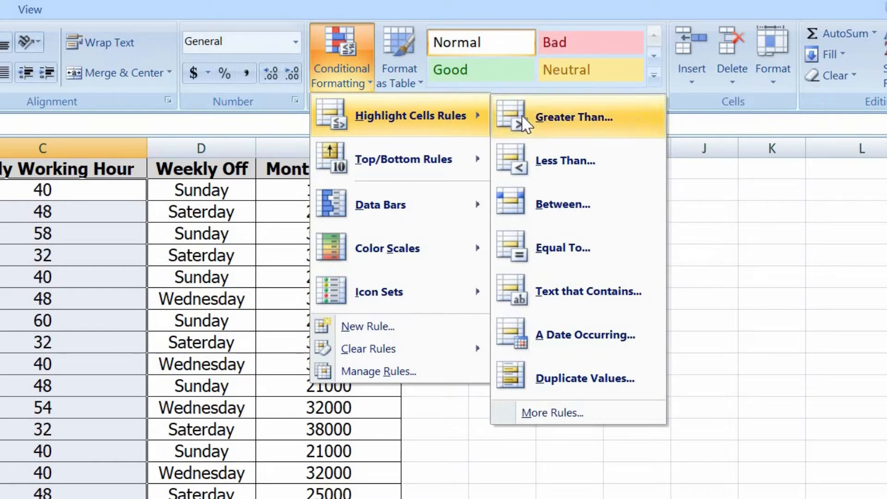
{"action": "left_click", "coordinate": [565, 148]}
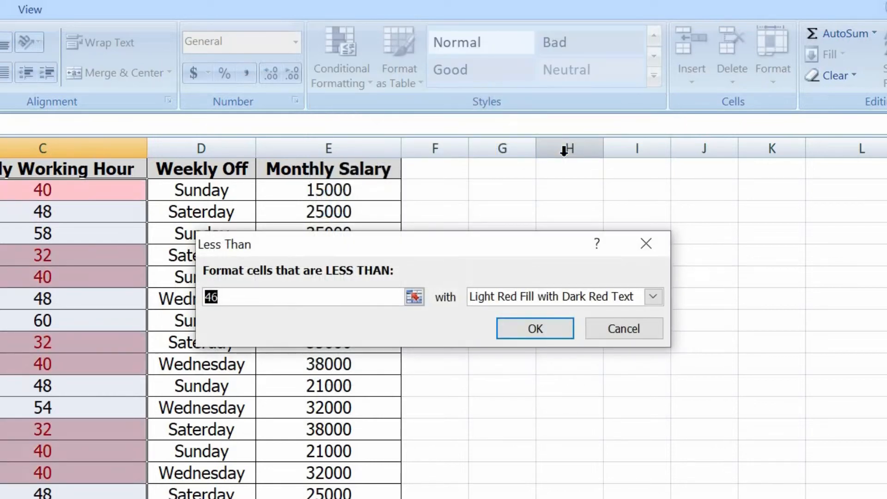
{"action": "type", "text": "4"}
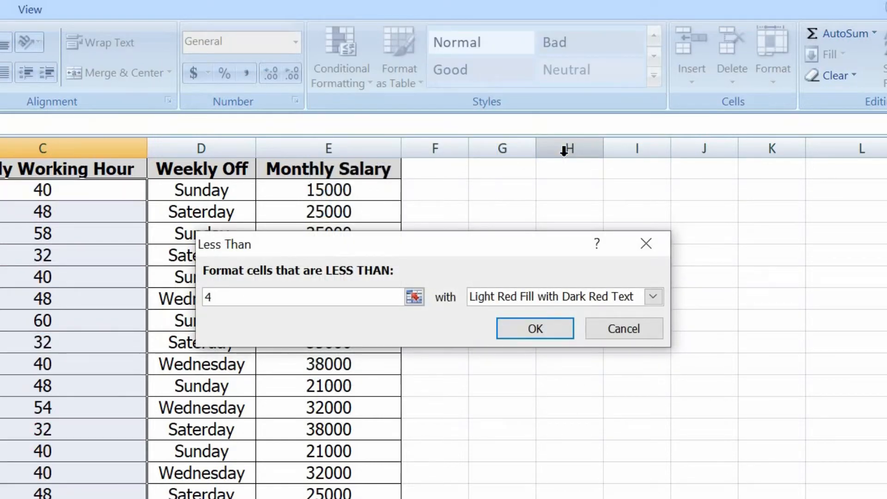
{"action": "type", "text": "0"}
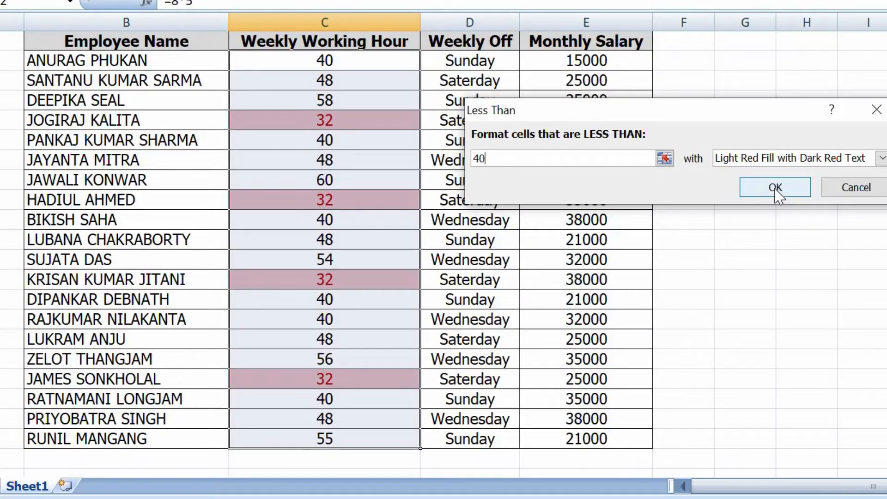
{"action": "left_click", "coordinate": [775, 189]}
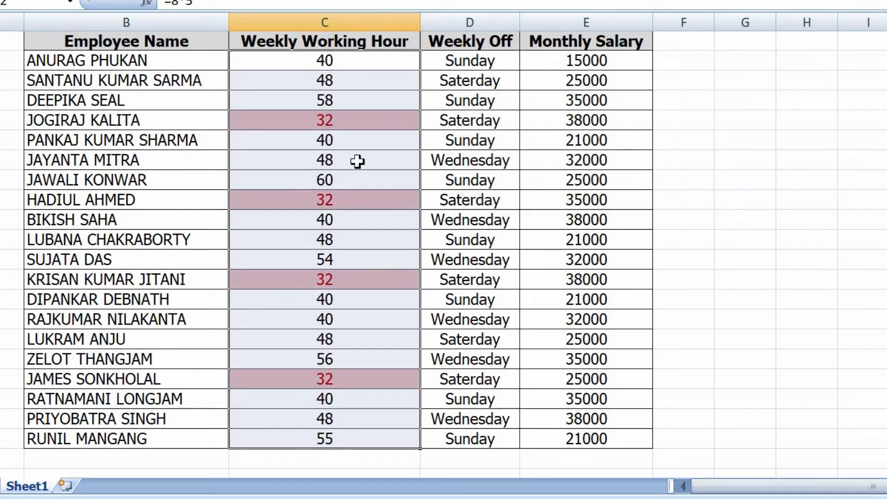
{"action": "left_click", "coordinate": [348, 161]}
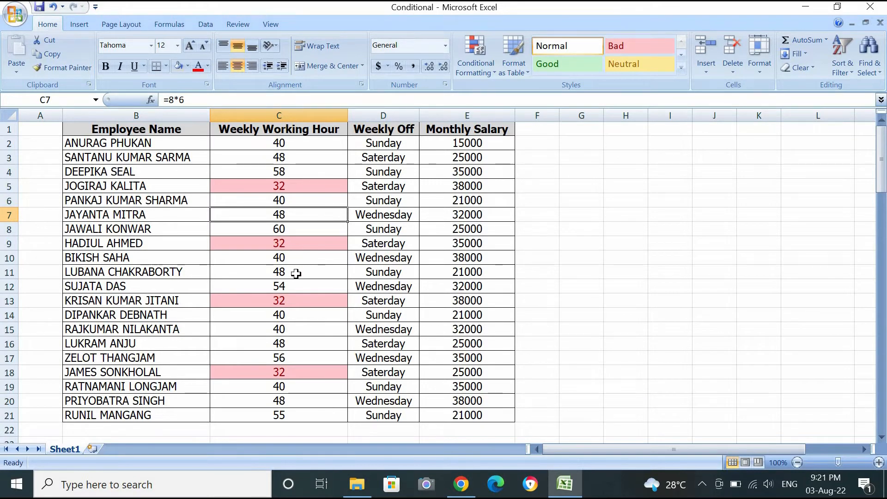
{"action": "key", "text": "ctrl+z"}
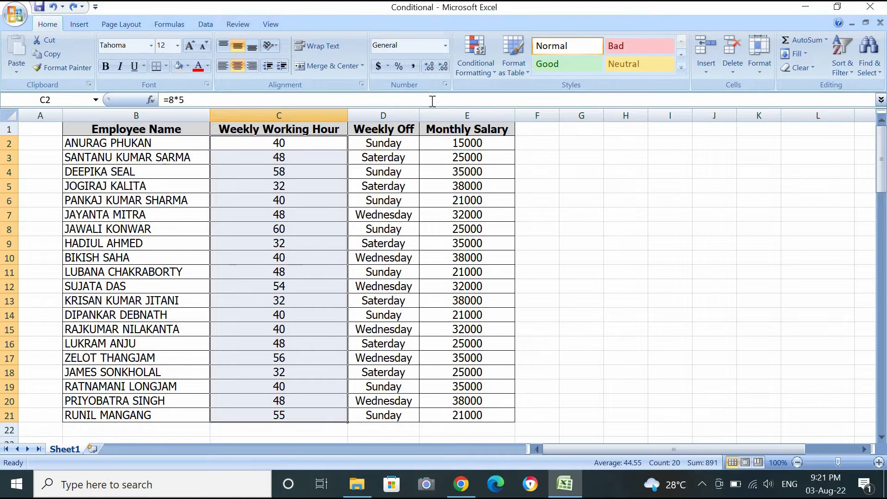
- Highlight the Weekly Working Hour values between 60 and 40 using a Between rule, and undo the rule
{"action": "left_click", "coordinate": [477, 65]}
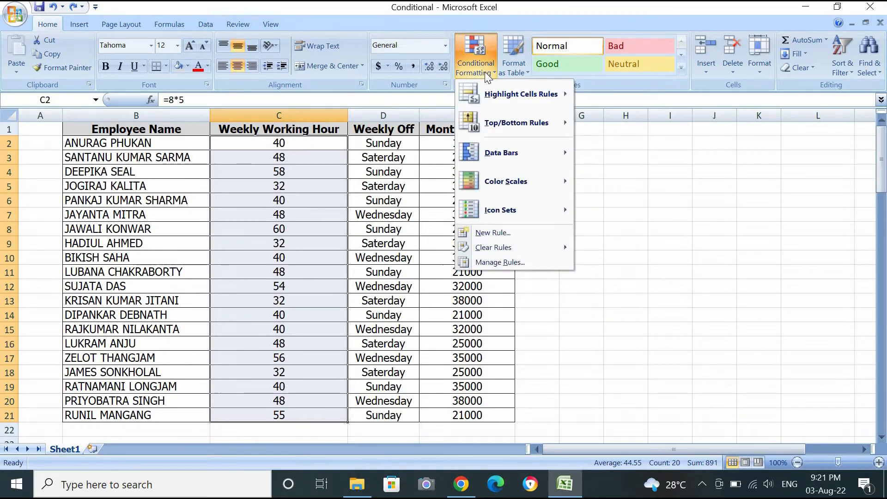
{"action": "mouse_move", "coordinate": [503, 94]}
{"action": "left_click", "coordinate": [633, 154]}
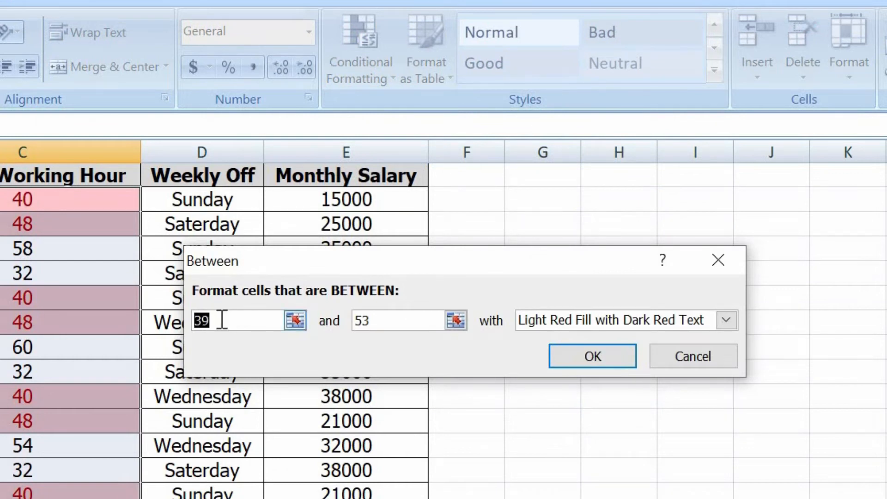
{"action": "type", "text": "6"}
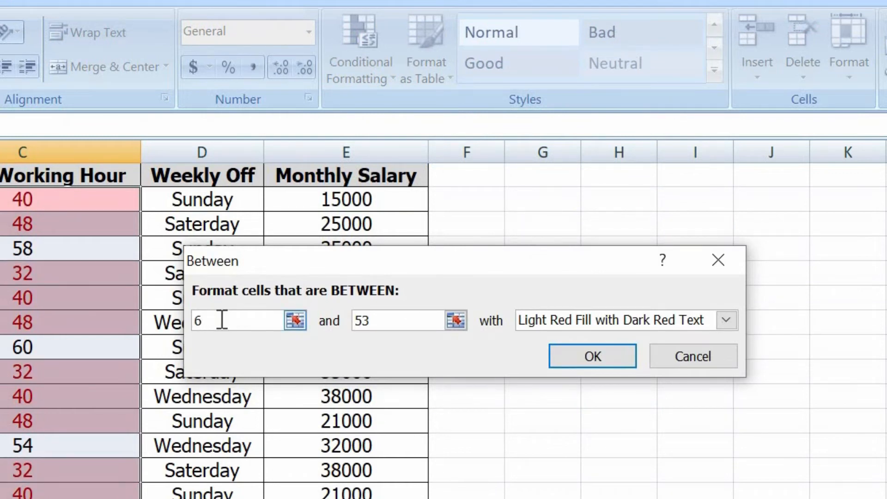
{"action": "type", "text": "0"}
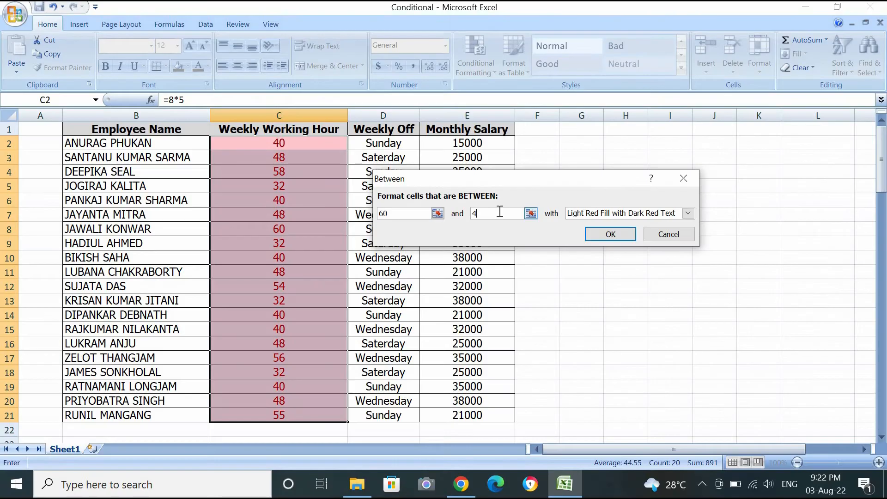
{"action": "type", "text": "0"}
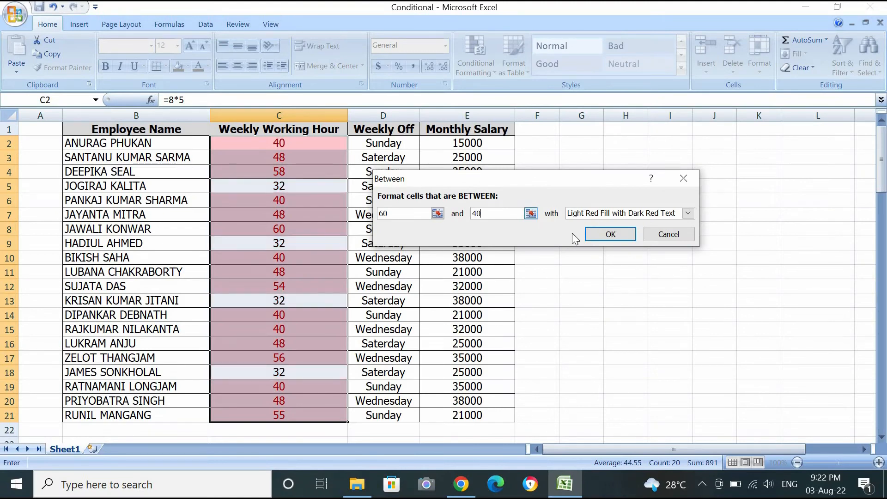
{"action": "left_click", "coordinate": [611, 236]}
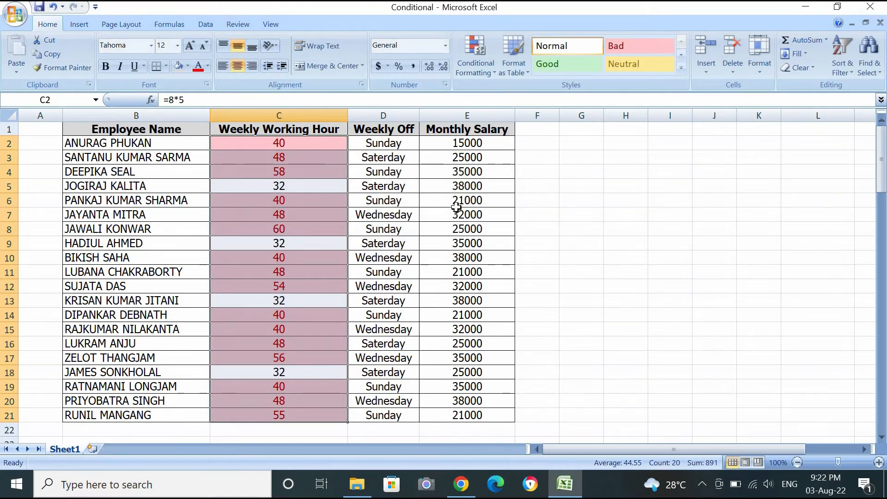
{"action": "left_click", "coordinate": [457, 209]}
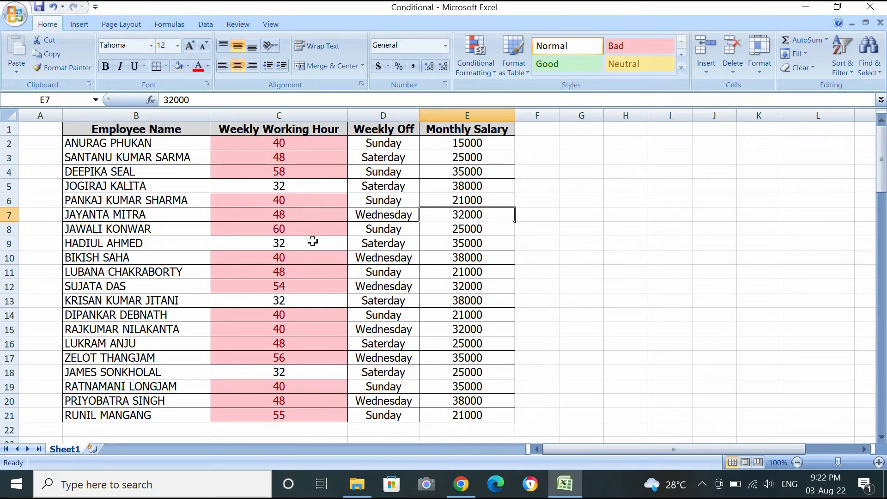
{"action": "key", "text": "ctrl+z"}
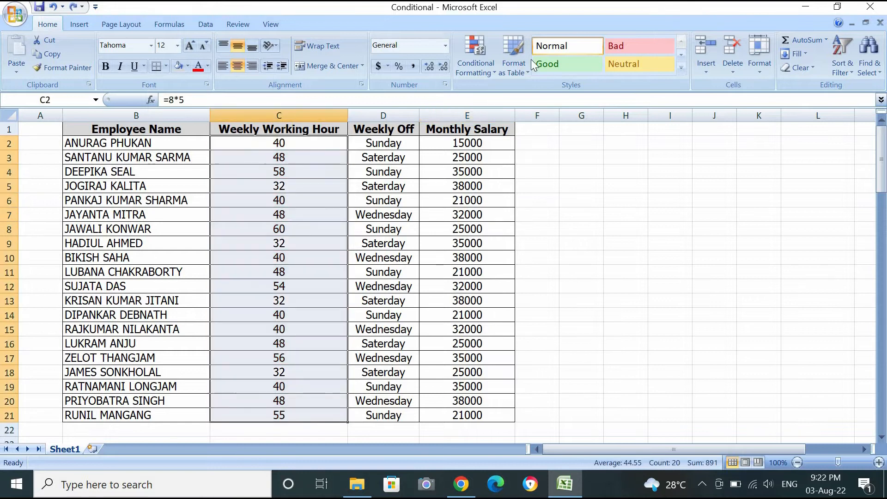
- Highlight the Weekly Working Hour values equal to 40 using an Equal To rule, and undo the rule
{"action": "left_click", "coordinate": [493, 62]}
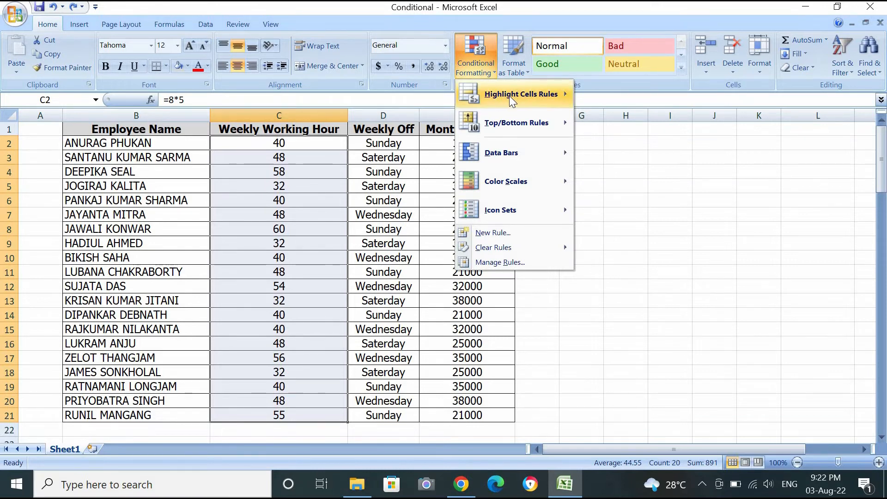
{"action": "mouse_move", "coordinate": [509, 96]}
{"action": "left_click", "coordinate": [575, 267]}
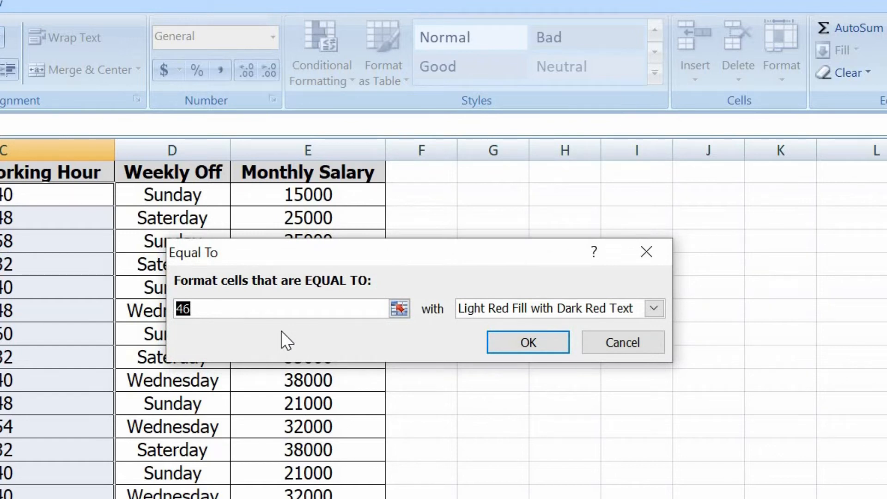
{"action": "type", "text": "40"}
{"action": "left_click", "coordinate": [526, 341]}
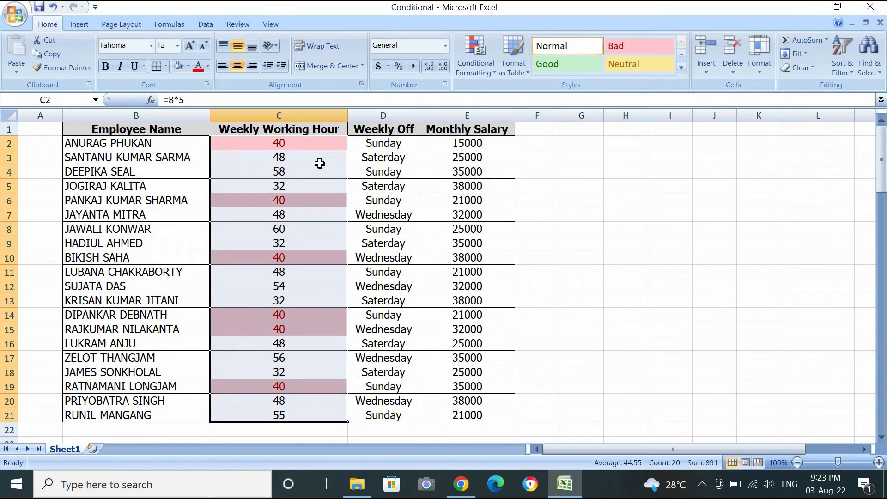
{"action": "left_click", "coordinate": [57, 210]}
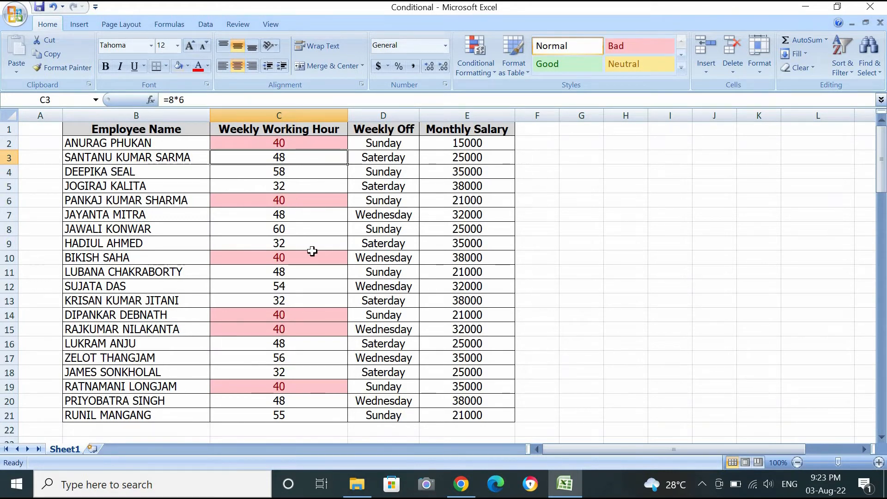
{"action": "key", "text": "ctrl+z"}
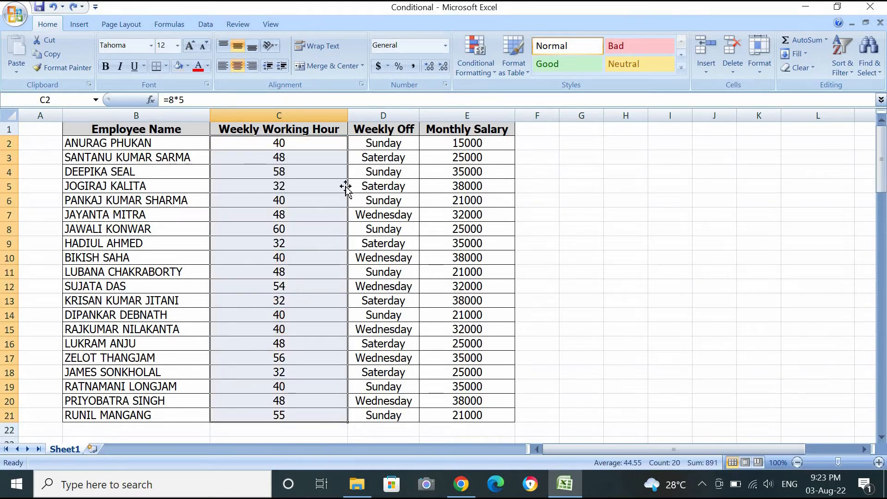
- Start a Text That Contains highlight rule for Sunday on the Weekly Off cells D2:D21
{"action": "left_click", "coordinate": [376, 143]}
{"action": "key", "text": "ctrl+shift+Down"}
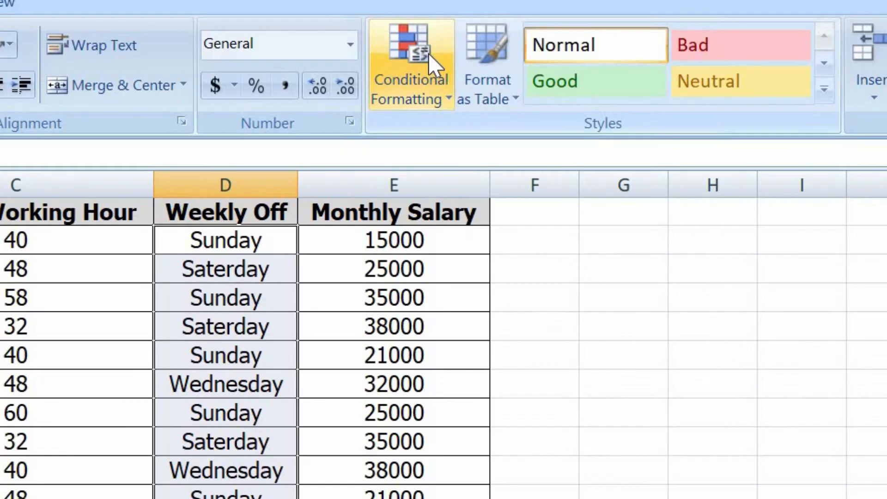
{"action": "left_click", "coordinate": [421, 53]}
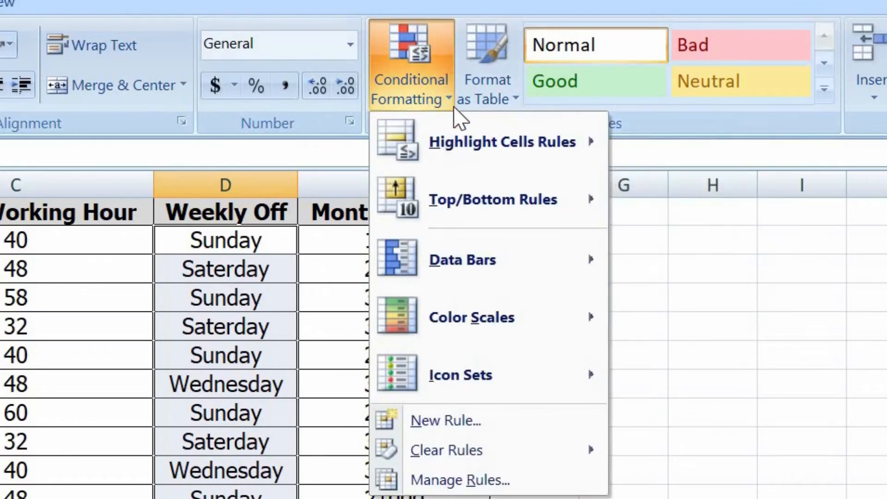
{"action": "mouse_move", "coordinate": [526, 147]}
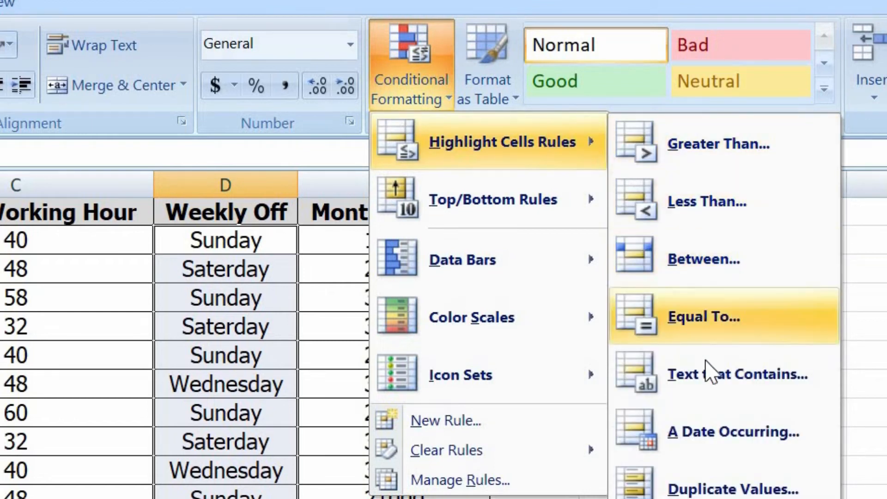
{"action": "left_click", "coordinate": [711, 374]}
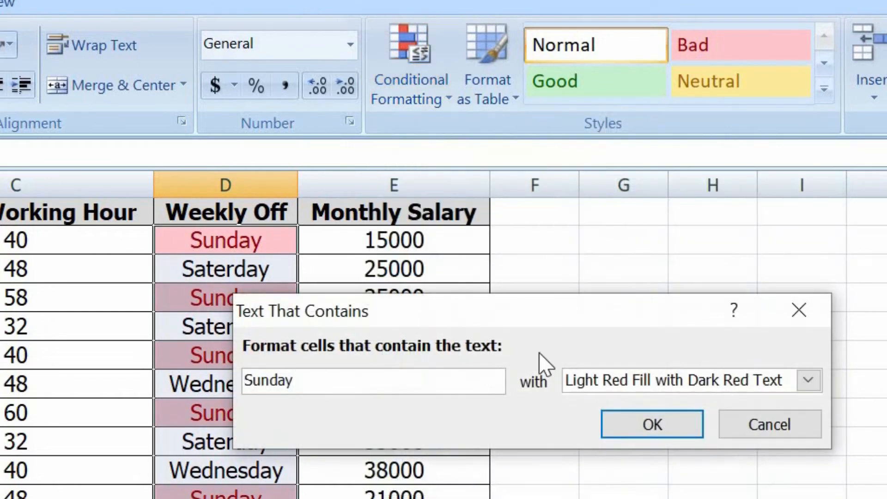
{"action": "left_click", "coordinate": [319, 384]}
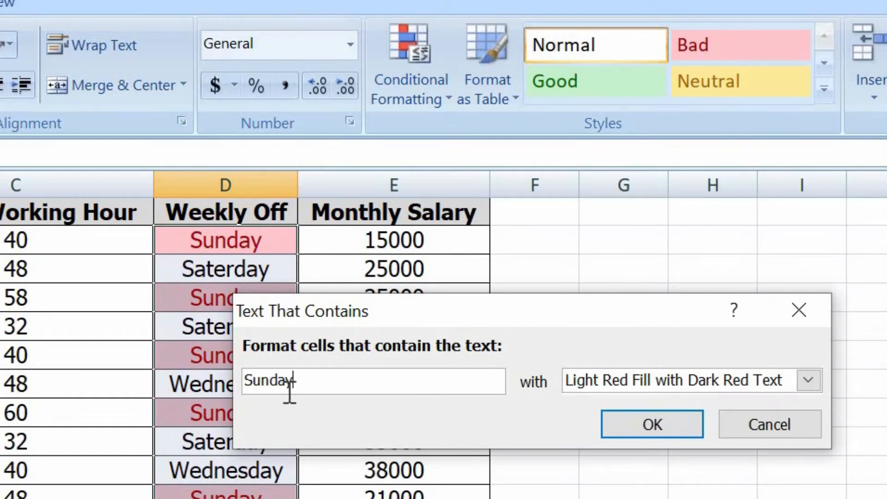
- Try Green Fill with Dark Green Text, apply the Sunday rule with Light Red Fill instead, and undo the rule
{"action": "left_click", "coordinate": [808, 381]}
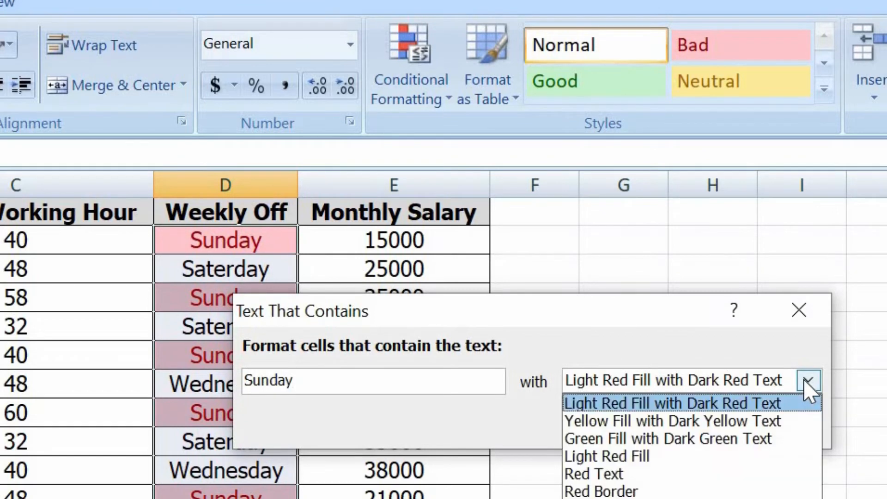
{"action": "left_click", "coordinate": [693, 439]}
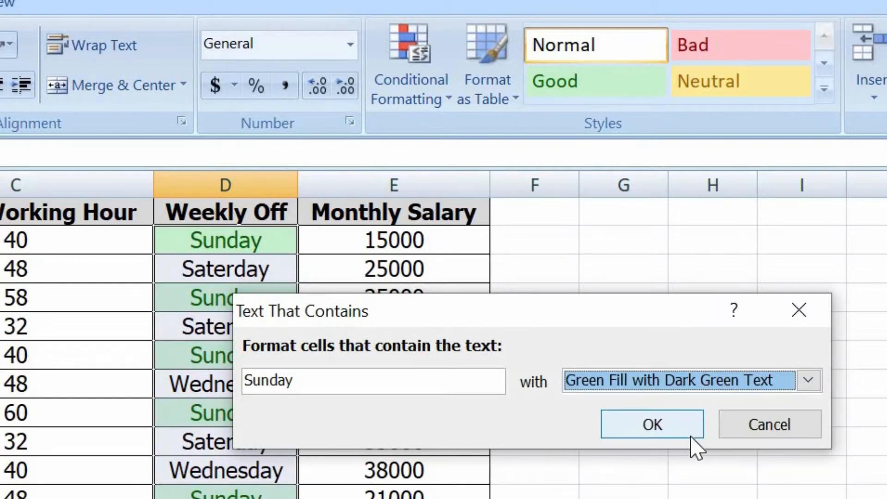
{"action": "left_click", "coordinate": [801, 387]}
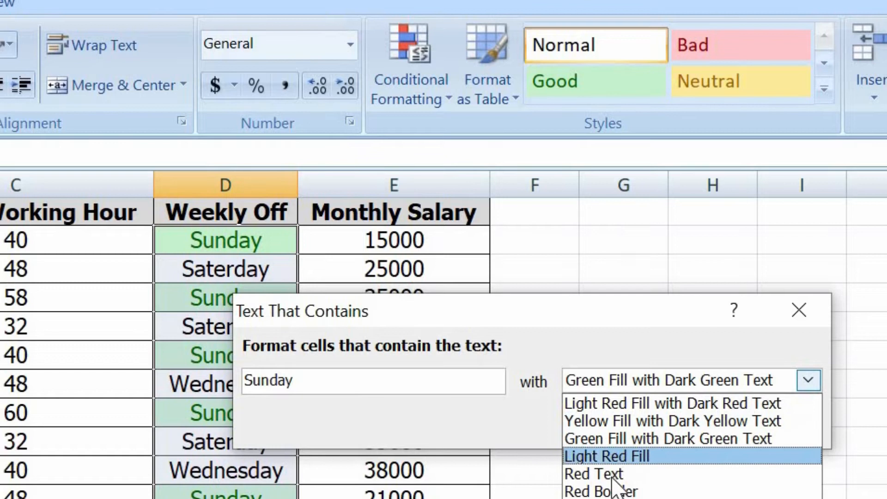
{"action": "left_click", "coordinate": [645, 456]}
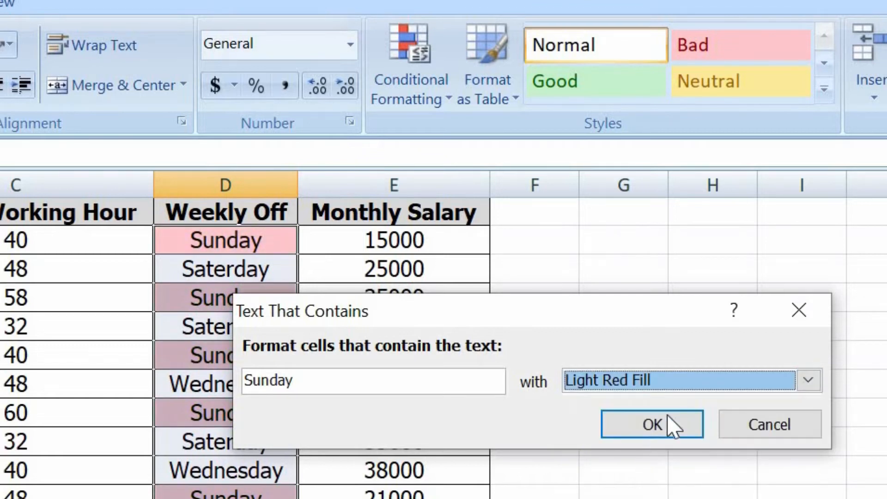
{"action": "left_click", "coordinate": [623, 428]}
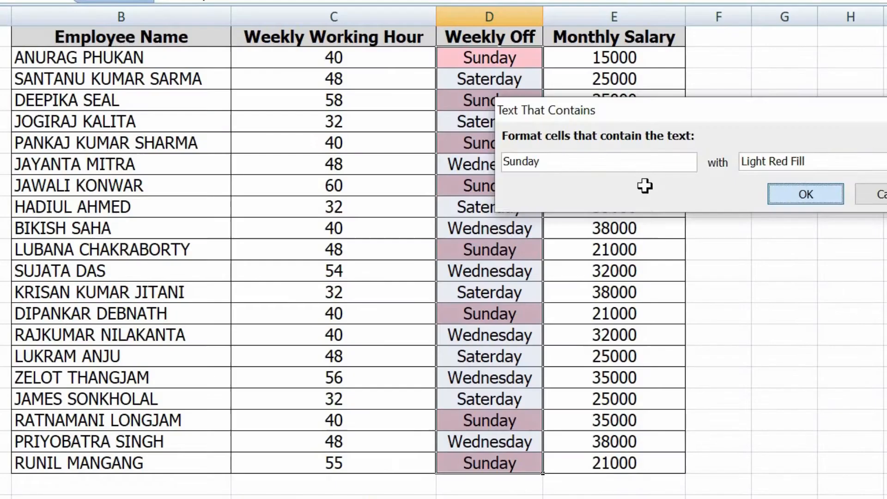
{"action": "left_click", "coordinate": [436, 412]}
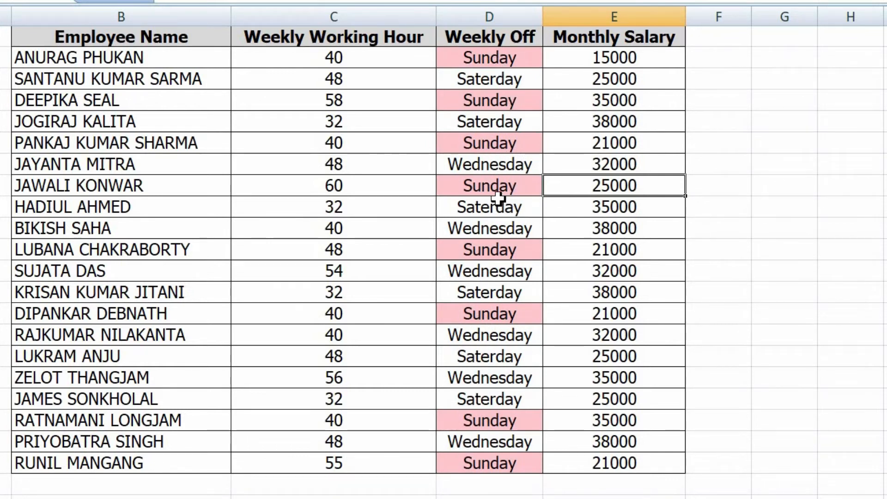
{"action": "key", "text": "ctrl+space"}
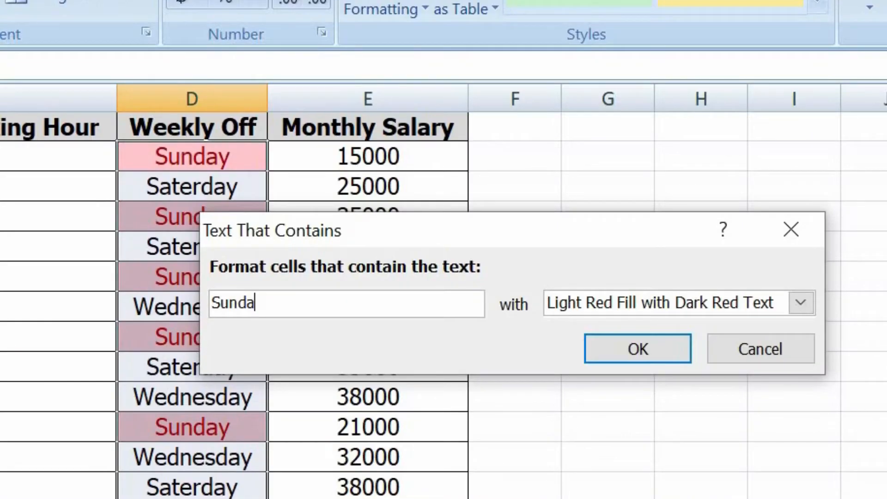
- Highlight the Weekly Off cells containing "saterday" with Light Red Fill with Dark Red Text
{"action": "key", "text": "BackSpace"}
{"action": "key", "text": "BackSpace"}
{"action": "key", "text": "BackSpace"}
{"action": "key", "text": "BackSpace"}
{"action": "key", "text": "BackSpace"}
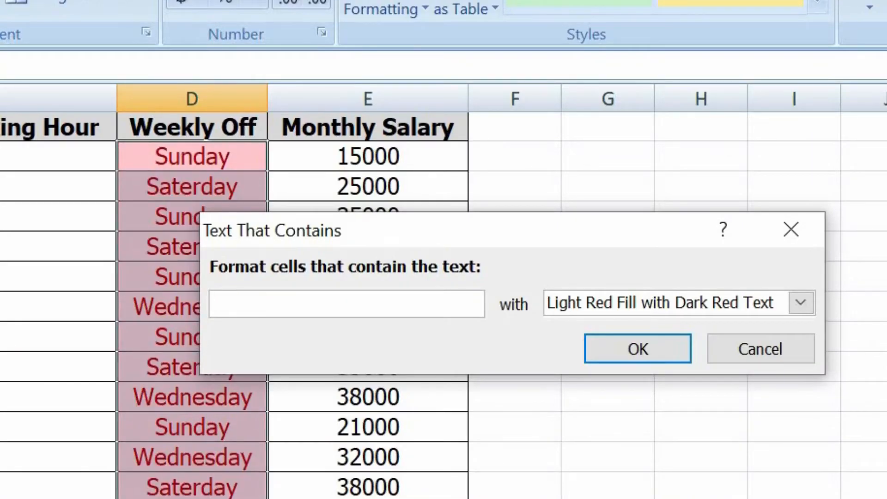
{"action": "type", "text": "saterd"}
{"action": "type", "text": "ay"}
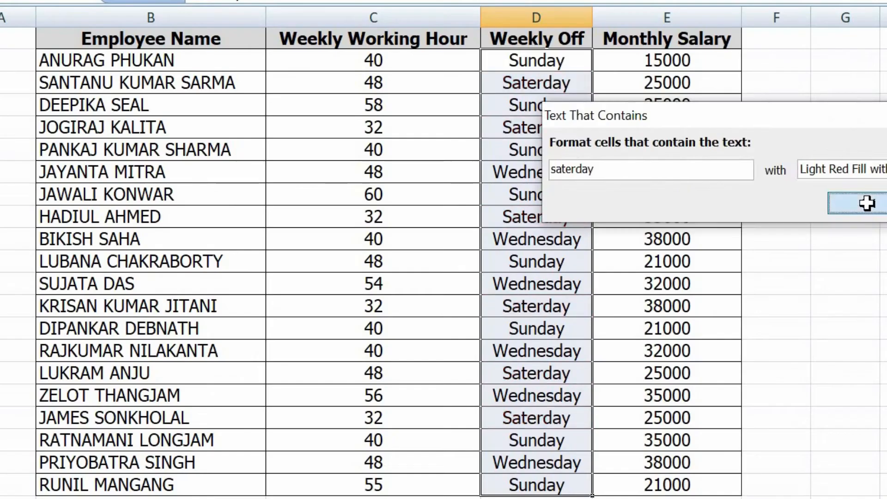
{"action": "left_click", "coordinate": [637, 348]}
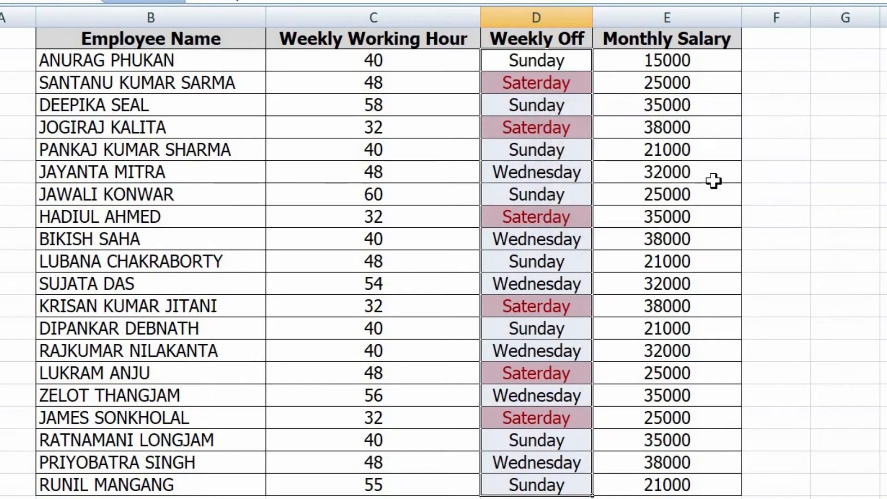
{"action": "left_click", "coordinate": [688, 171]}
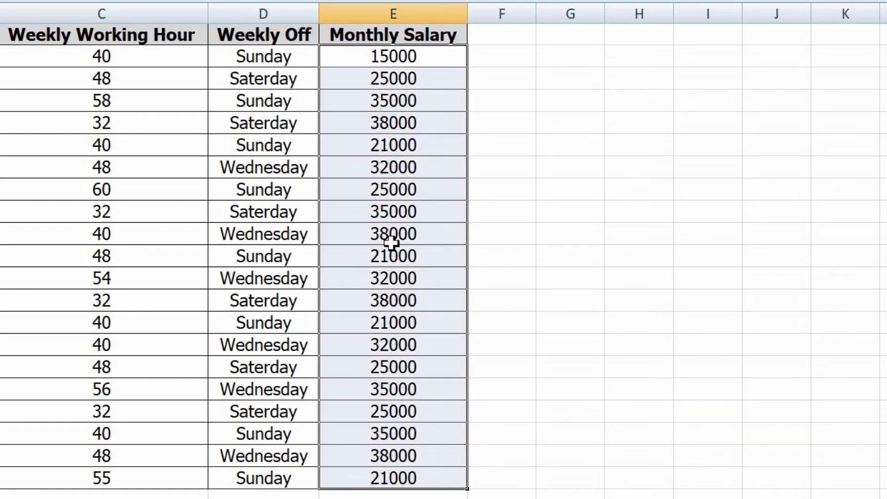
- Highlight the top 3 Monthly Salary values in E2:E21 with Light Red Fill with Dark Red Text, and undo the rule
{"action": "key", "text": "Up"}
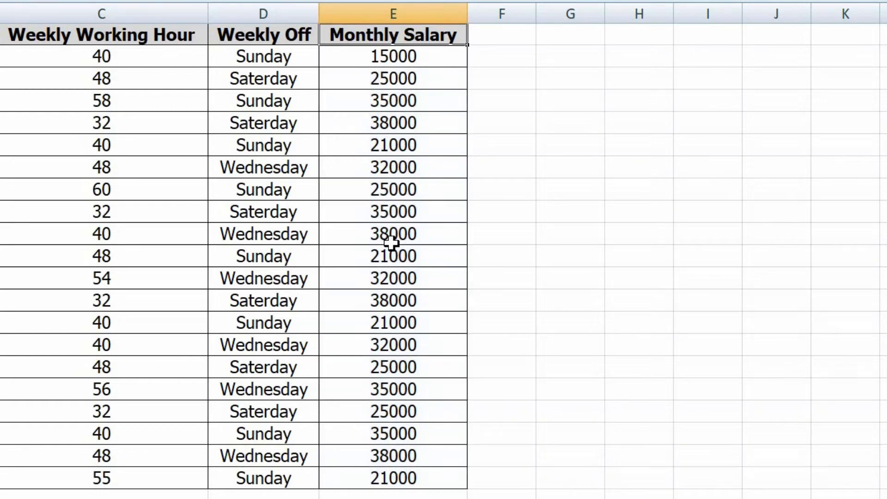
{"action": "key", "text": "Down"}
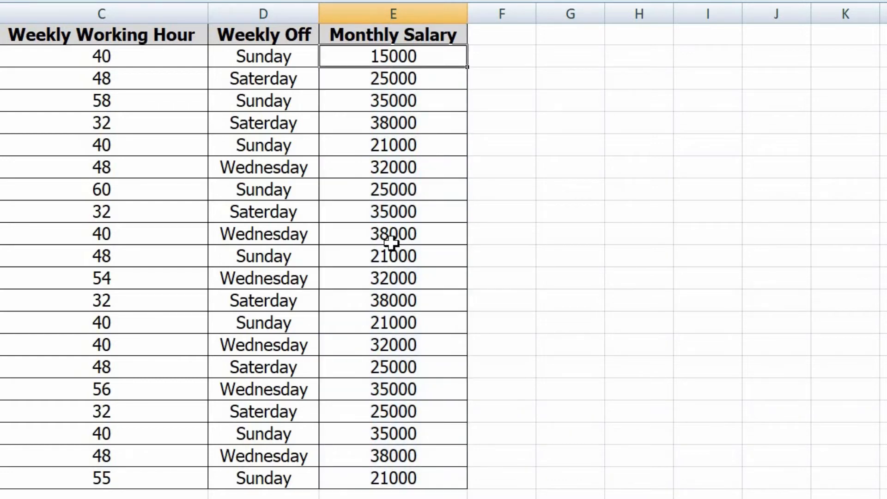
{"action": "key", "text": "ctrl+shift+Down"}
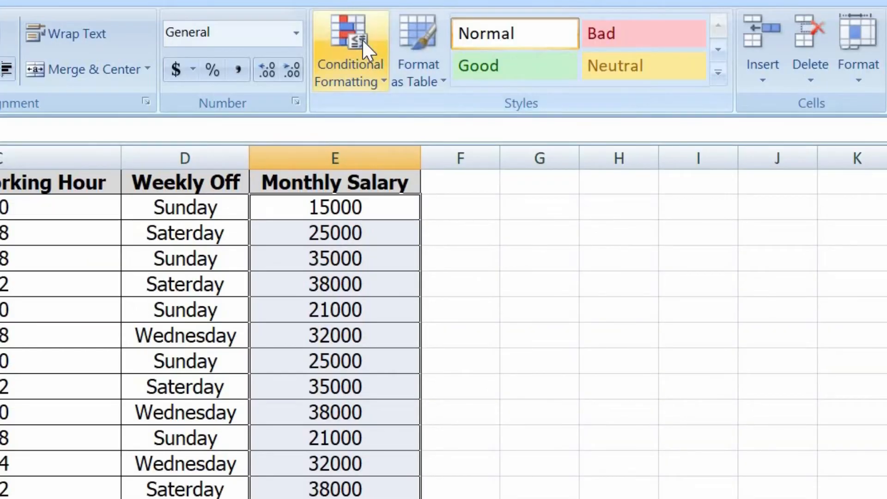
{"action": "left_click", "coordinate": [362, 38]}
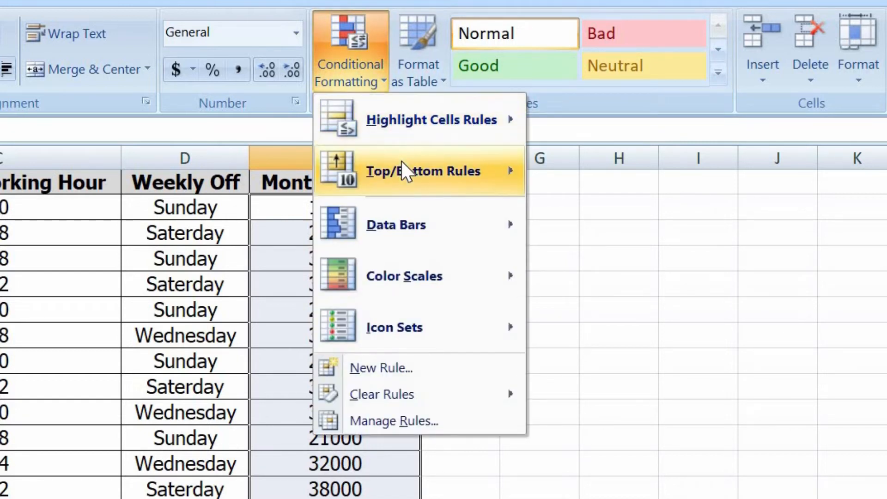
{"action": "mouse_move", "coordinate": [401, 160]}
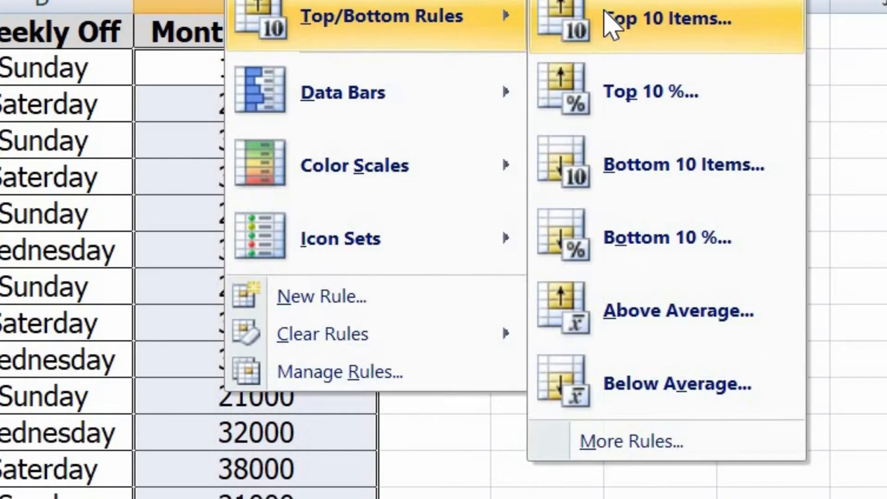
{"action": "left_click", "coordinate": [584, 176]}
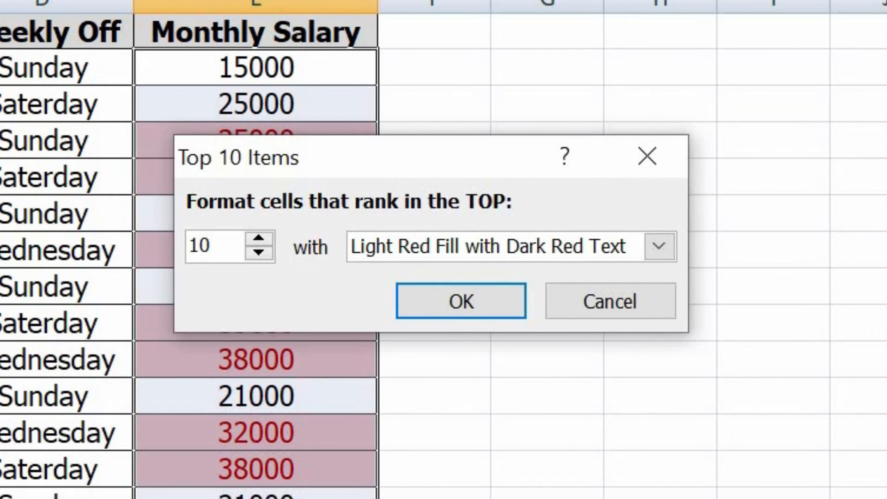
{"action": "key", "text": "BackSpace"}
{"action": "key", "text": "BackSpace"}
{"action": "type", "text": "3"}
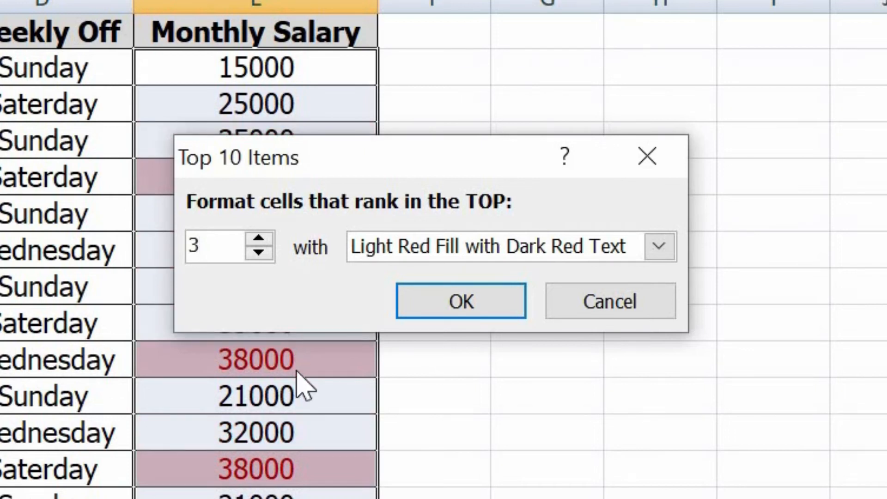
{"action": "left_click", "coordinate": [440, 298]}
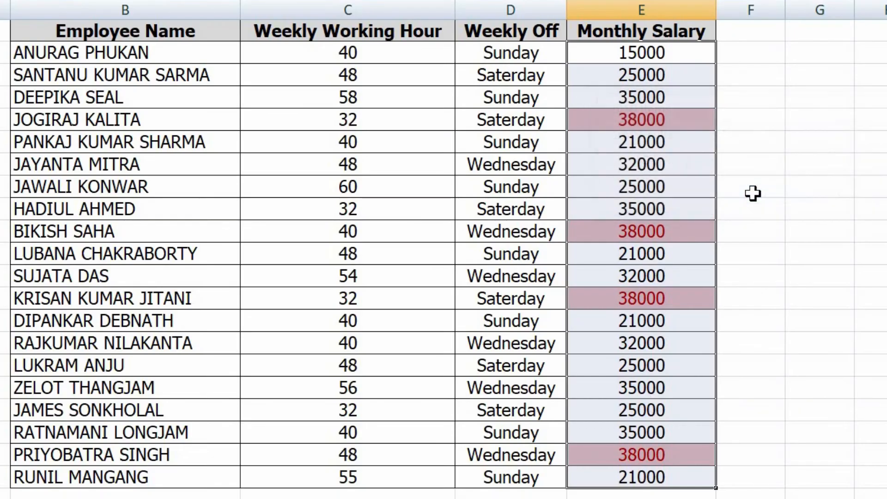
{"action": "left_click", "coordinate": [695, 178]}
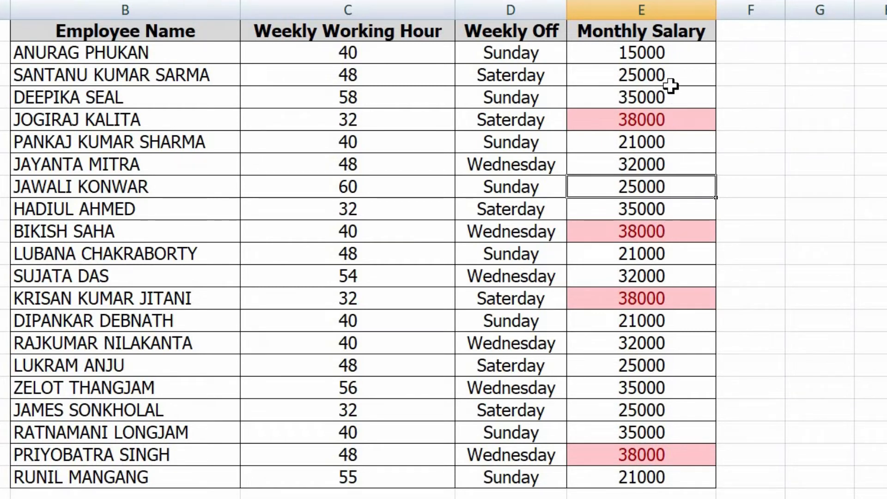
{"action": "key", "text": "ctrl+z"}
- Highlight the bottom 5 Monthly Salary values with Light Red Fill with Dark Red Text, and undo the rule
{"action": "left_click", "coordinate": [329, 88]}
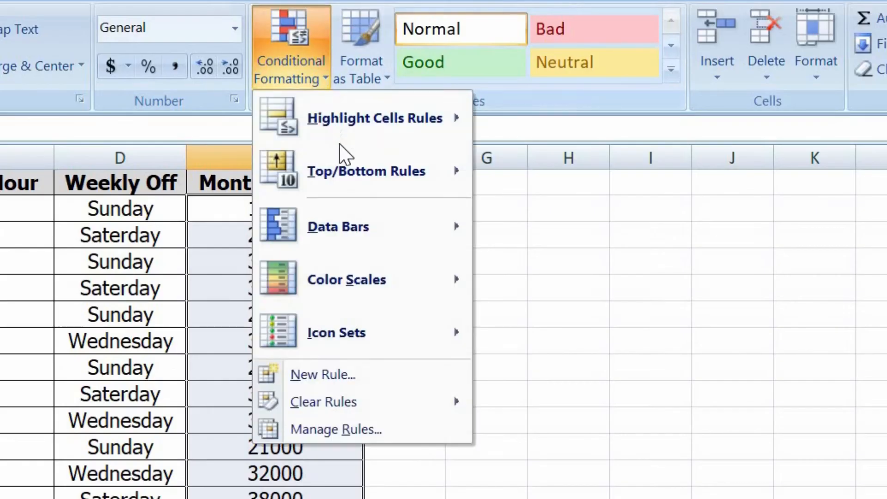
{"action": "mouse_move", "coordinate": [416, 182]}
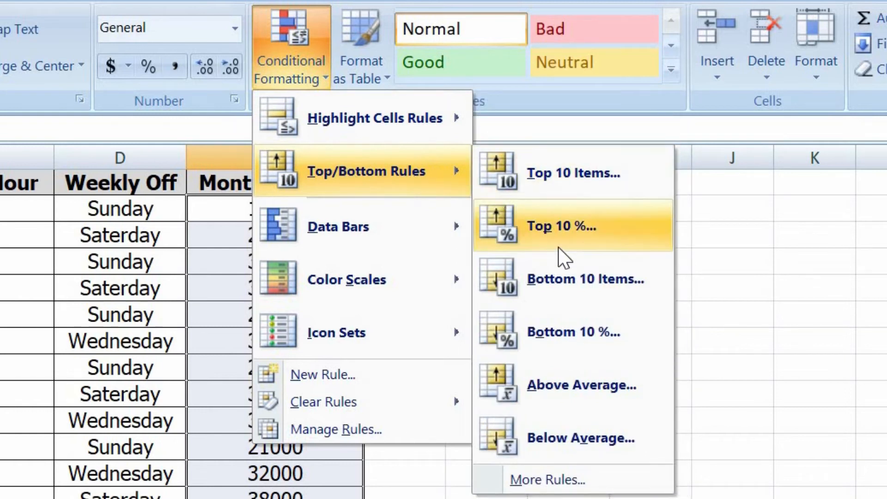
{"action": "left_click", "coordinate": [563, 283]}
{"action": "left_click", "coordinate": [227, 336]}
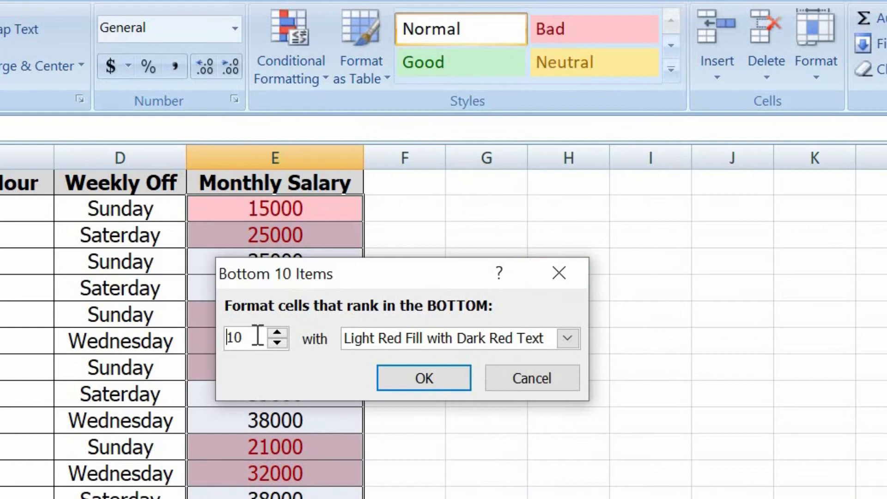
{"action": "key", "text": "BackSpace"}
{"action": "key", "text": "BackSpace"}
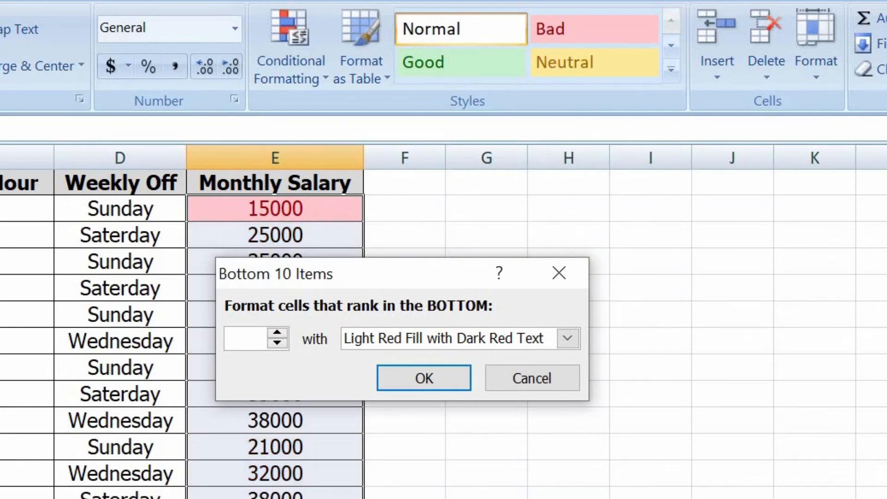
{"action": "type", "text": "5"}
{"action": "left_click", "coordinate": [411, 376]}
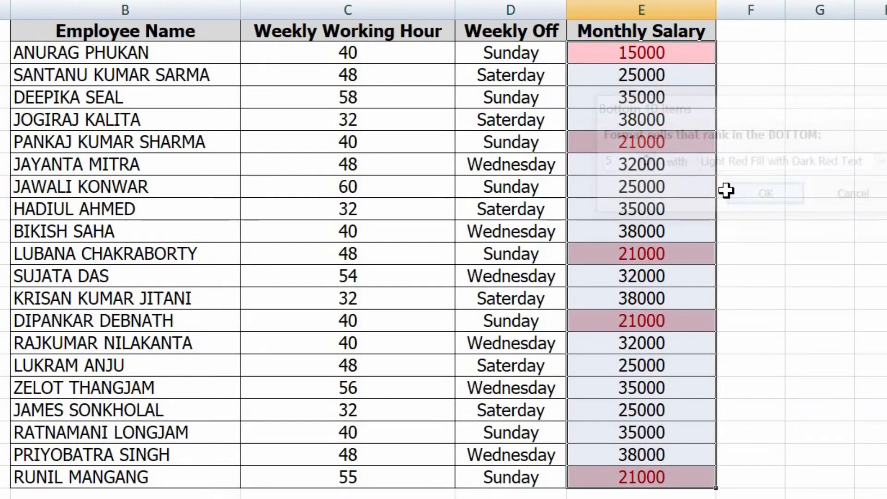
{"action": "left_click", "coordinate": [675, 187]}
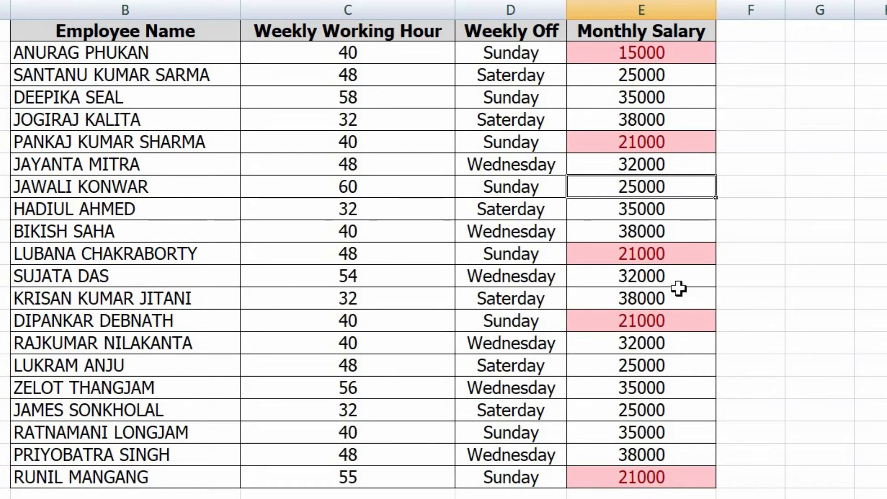
{"action": "key", "text": "ctrl+z"}
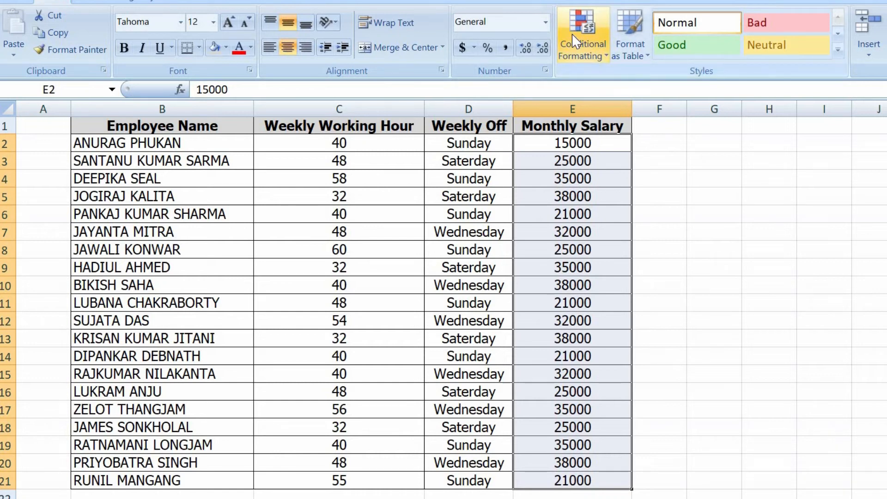
- Apply the Red Data Bar conditional format to the Monthly Salary values in E2:E21
{"action": "left_click", "coordinate": [573, 36]}
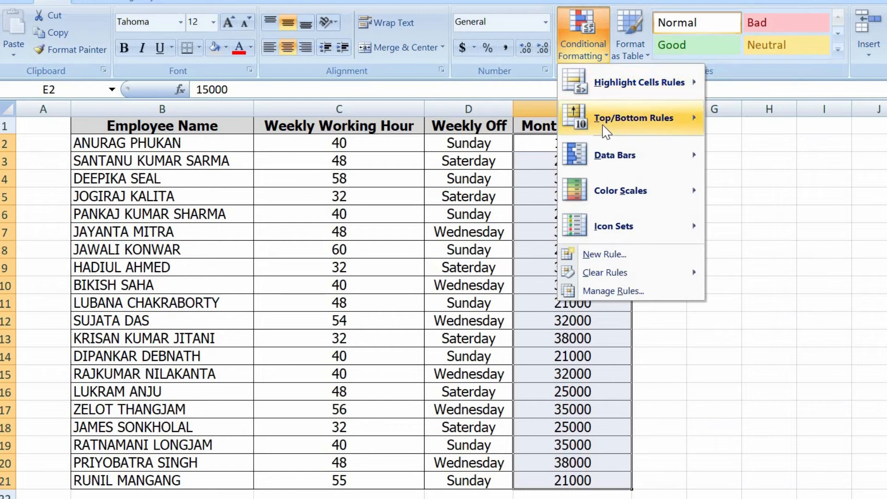
{"action": "mouse_move", "coordinate": [646, 155]}
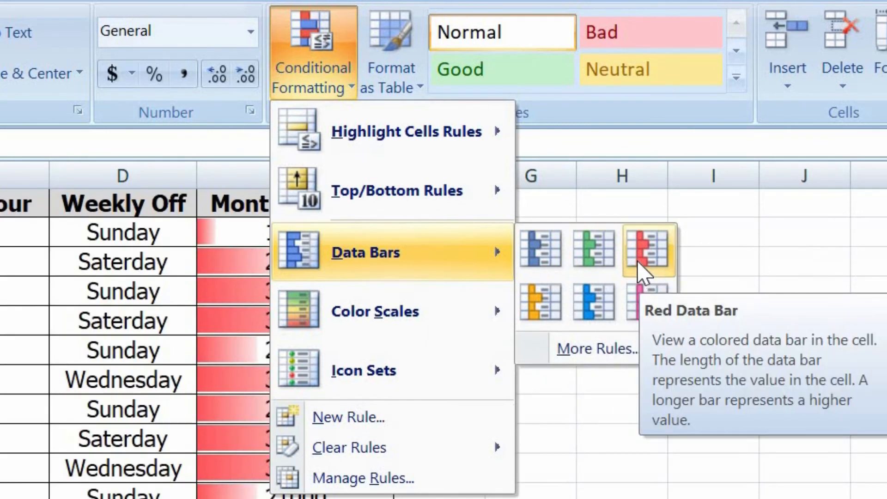
{"action": "left_click", "coordinate": [643, 269]}
{"action": "left_click", "coordinate": [848, 140]}
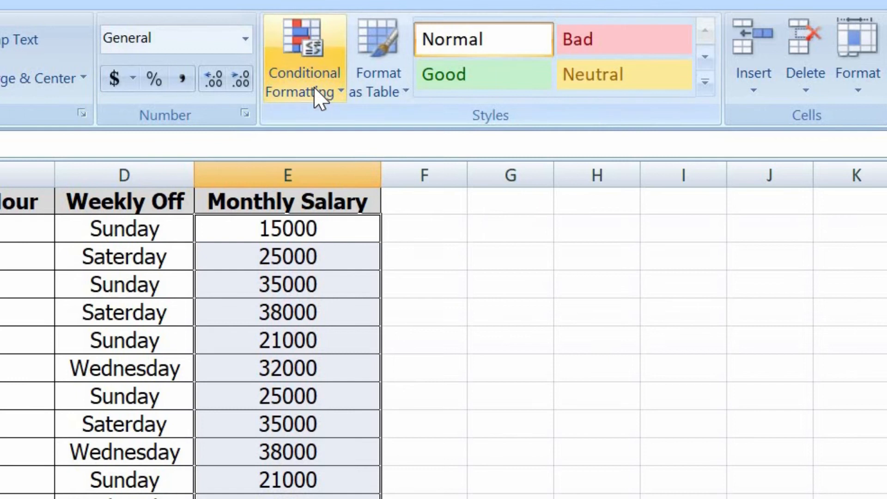
- Apply the Green - Yellow - Red Color Scale to the Monthly Salary values in E2:E21
{"action": "left_click", "coordinate": [315, 88]}
{"action": "mouse_move", "coordinate": [418, 317]}
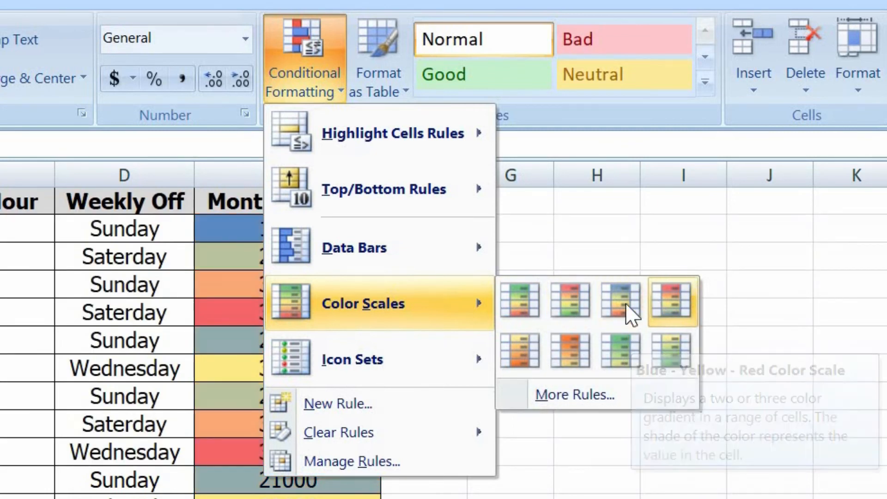
{"action": "left_click", "coordinate": [519, 296]}
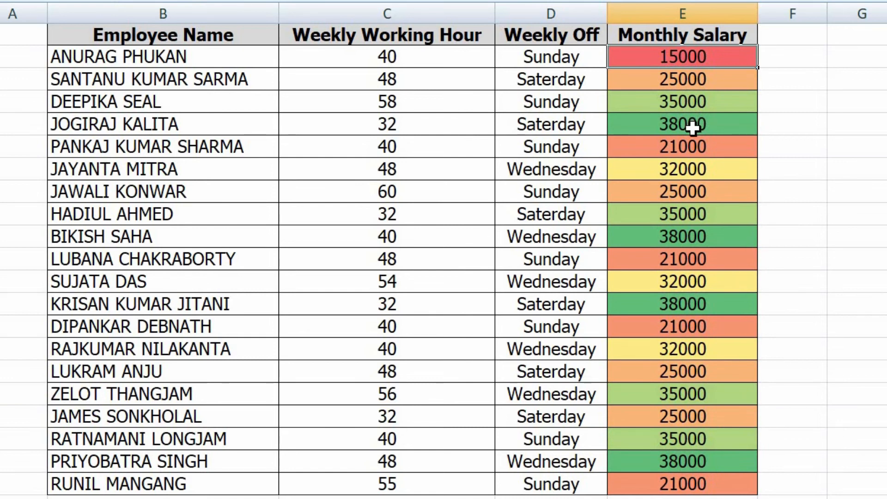
{"action": "left_click", "coordinate": [693, 129]}
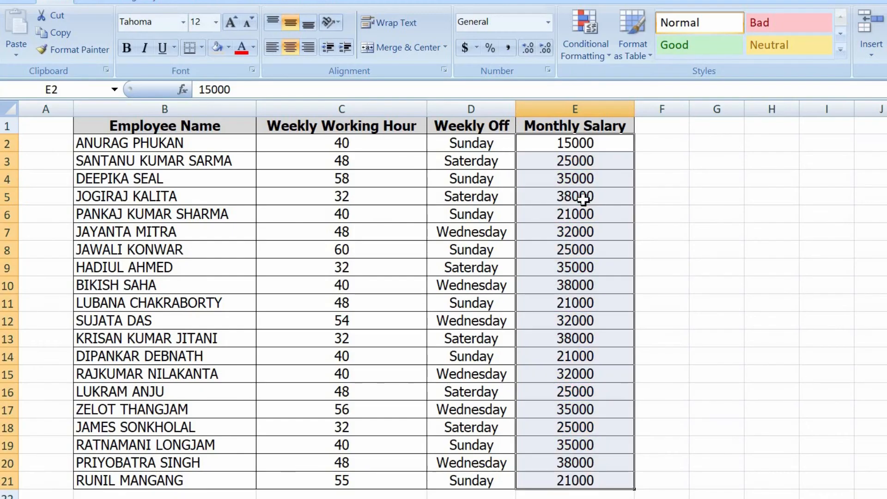
- Set up a bottom 5 rule for the Monthly Salary values in E2:E21 with a custom format using a white font color
{"action": "left_click", "coordinate": [582, 158]}
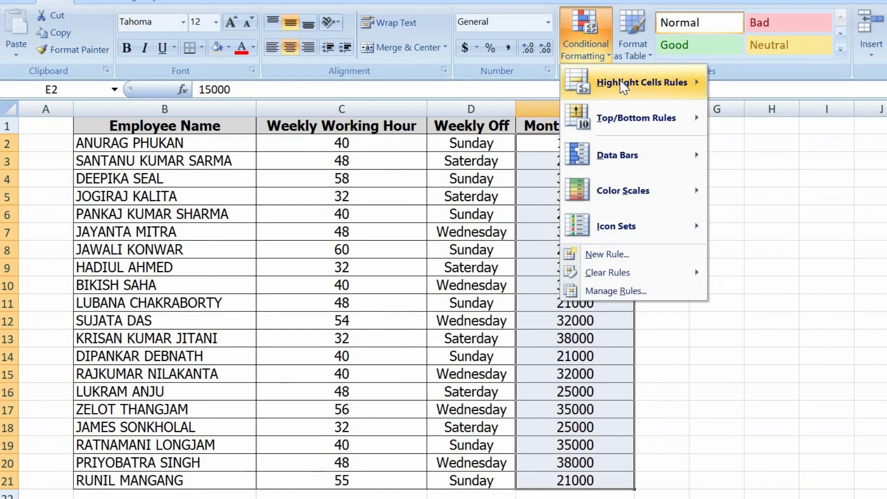
{"action": "mouse_move", "coordinate": [624, 87]}
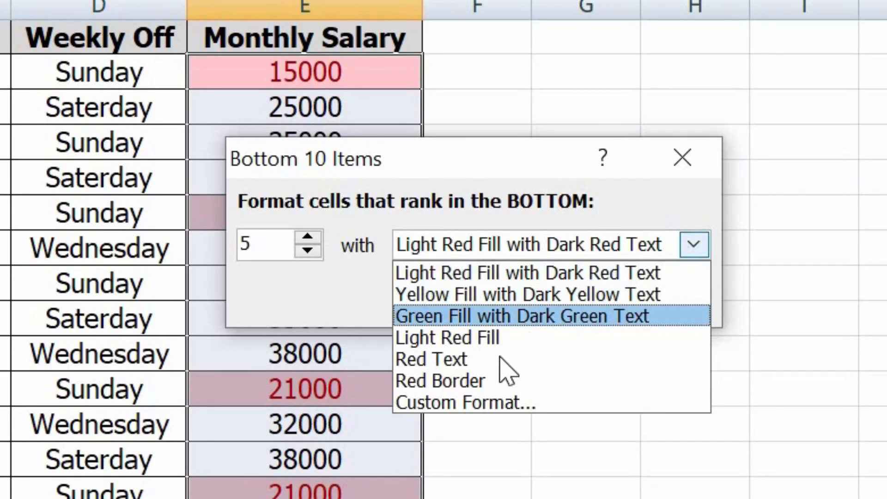
{"action": "left_click", "coordinate": [489, 406]}
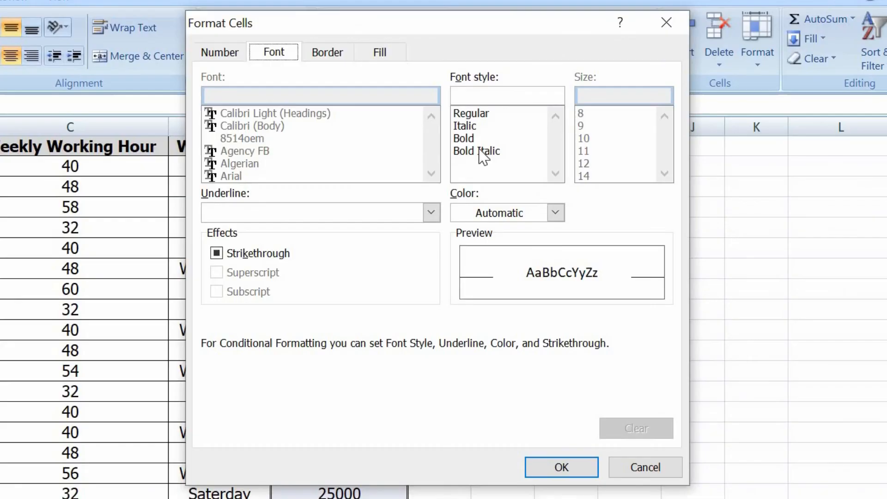
{"action": "left_click", "coordinate": [555, 213]}
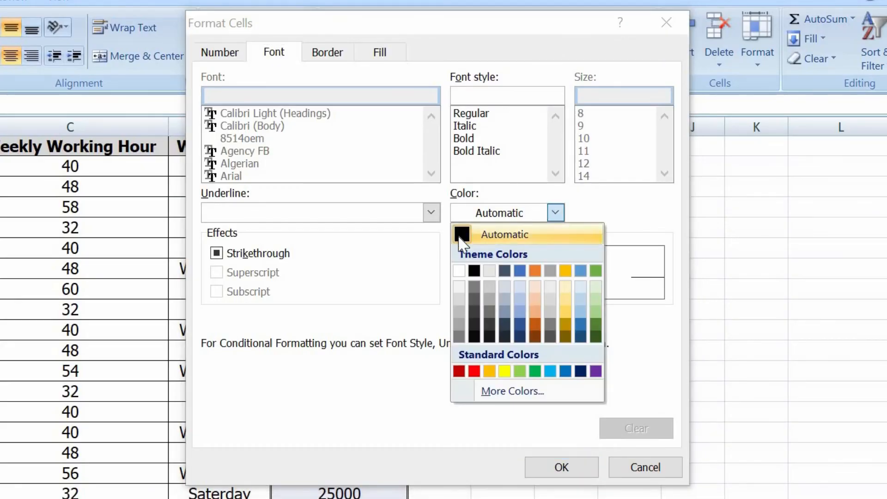
{"action": "left_click", "coordinate": [462, 234]}
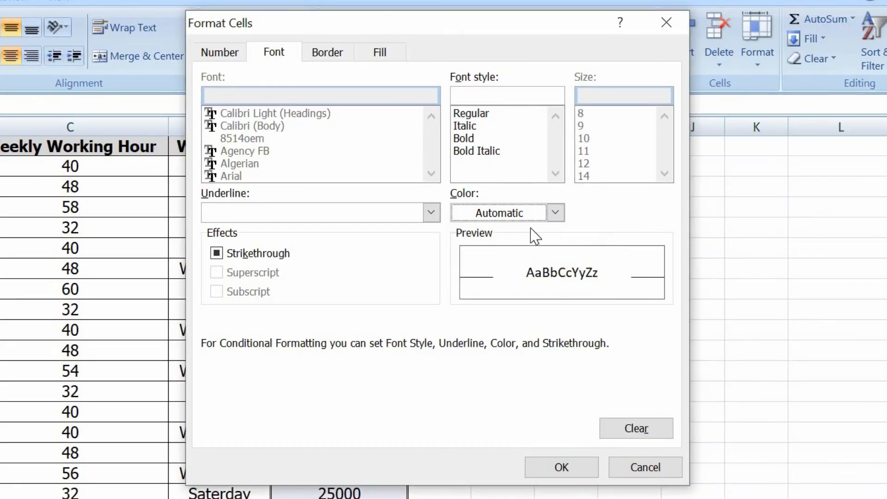
{"action": "left_click", "coordinate": [556, 213]}
{"action": "left_click", "coordinate": [459, 269]}
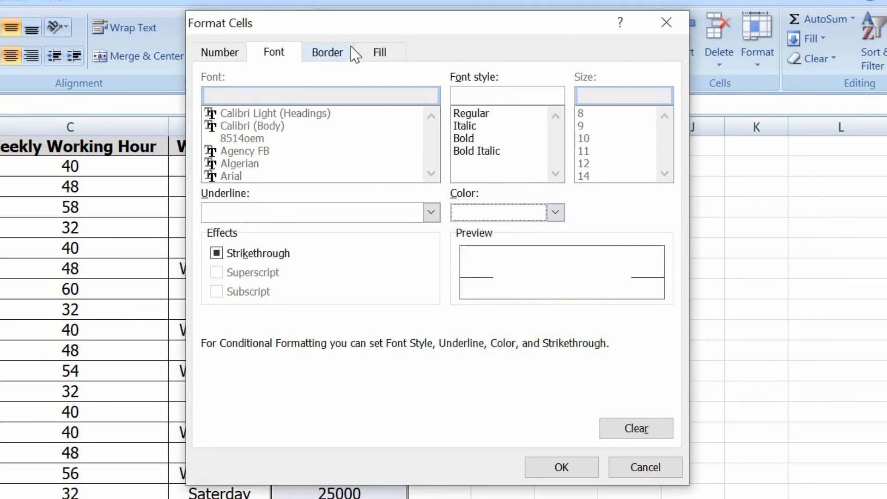
- Give the custom format a black fill and apply the rule to the bottom 5 Monthly Salary values
{"action": "left_click", "coordinate": [379, 52]}
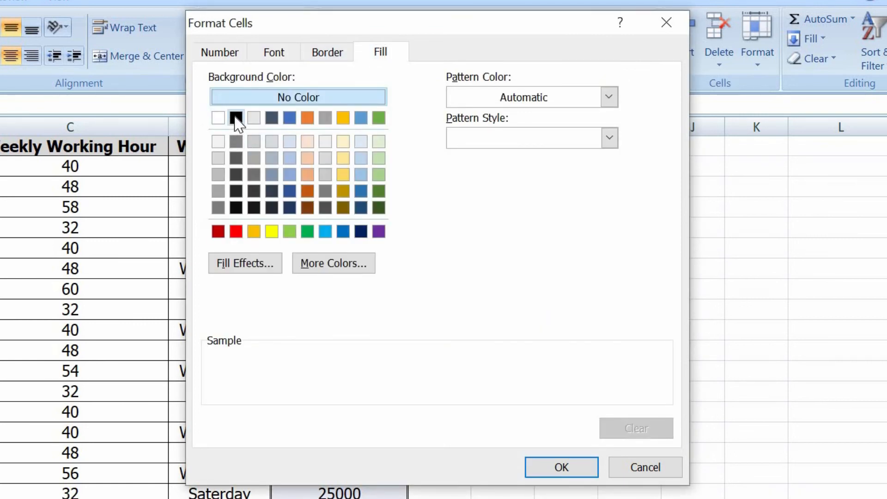
{"action": "left_click", "coordinate": [236, 119]}
{"action": "left_click", "coordinate": [275, 55]}
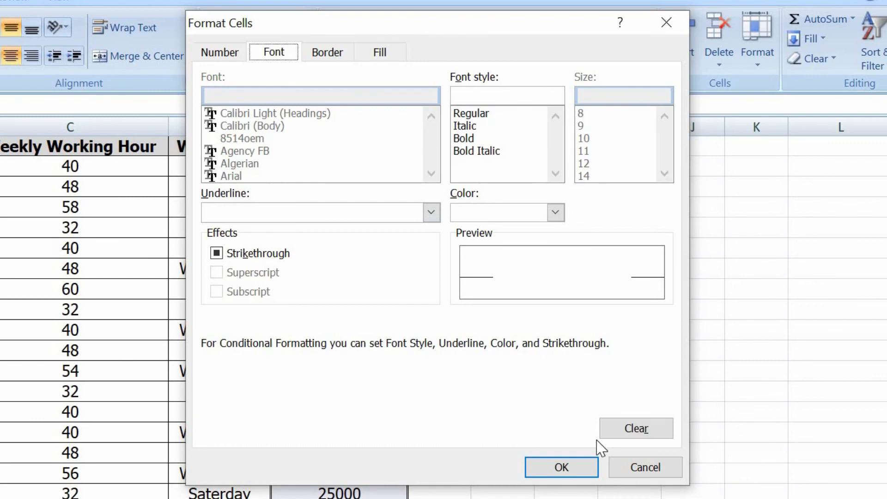
{"action": "left_click", "coordinate": [554, 467]}
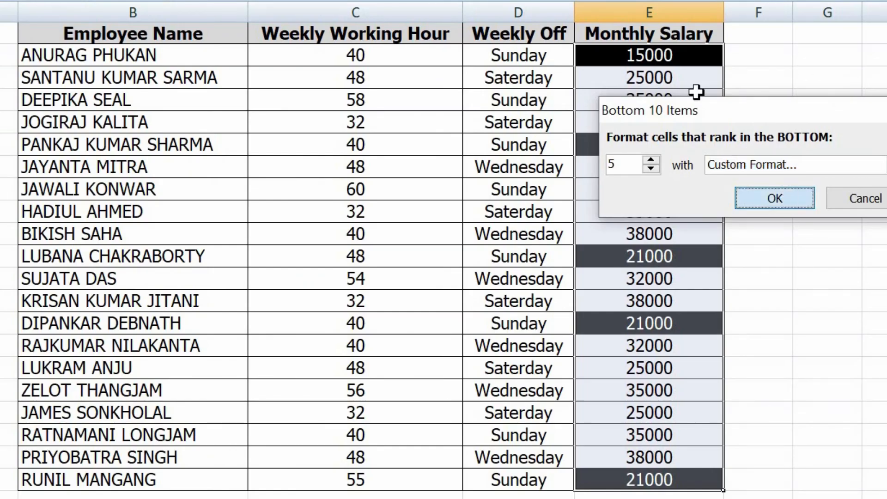
{"action": "key", "text": "Return"}
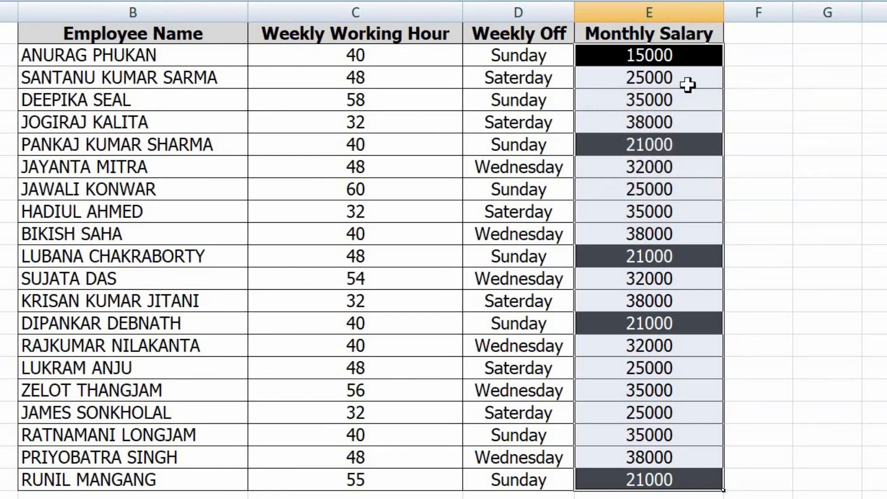
{"action": "left_click", "coordinate": [689, 85]}
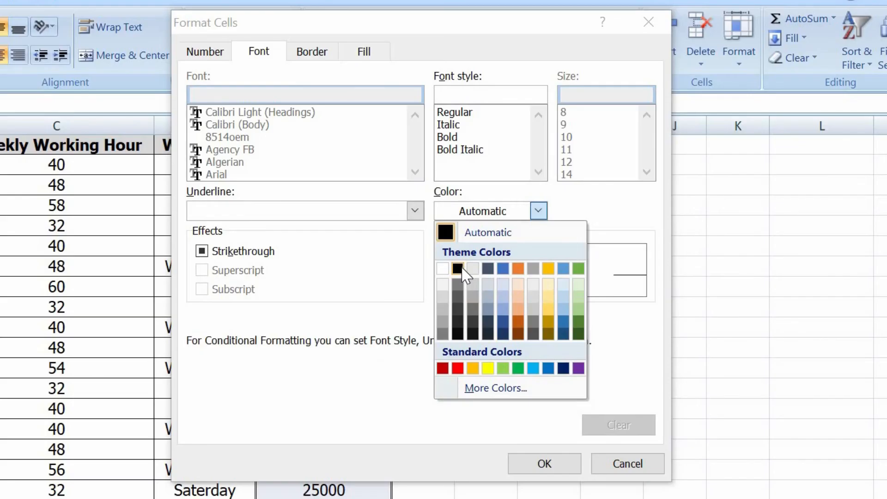
- Set the font of the bottom 5 rule's custom format to black and Bold Italic
{"action": "left_click", "coordinate": [458, 270]}
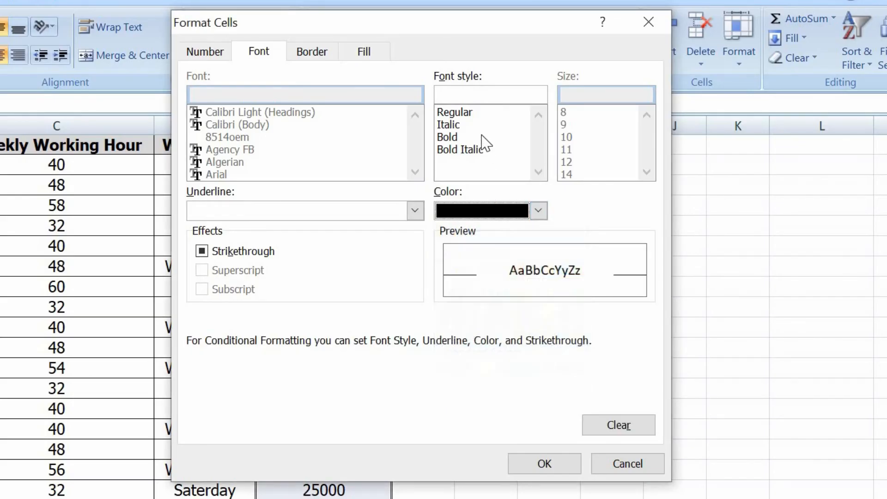
{"action": "left_click", "coordinate": [455, 138]}
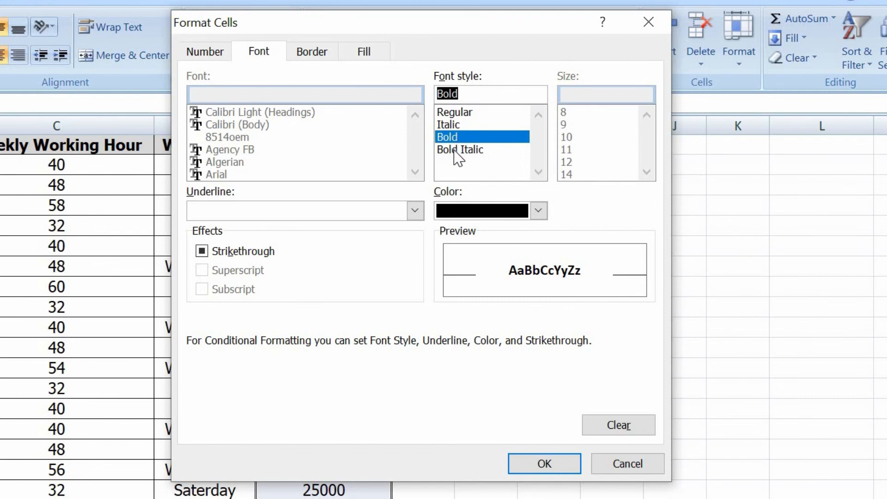
{"action": "left_click", "coordinate": [456, 150]}
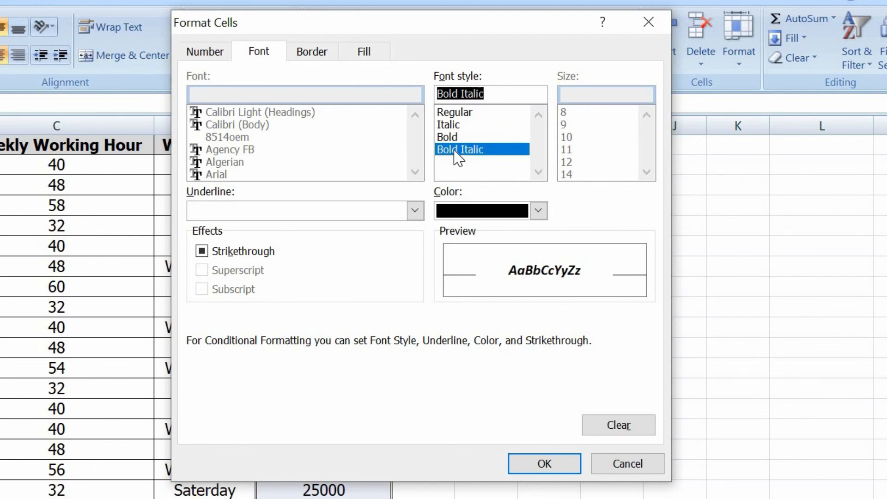
- Give the custom format a gold fill and apply the rule to the bottom 5 Monthly Salary values
{"action": "left_click", "coordinate": [368, 52]}
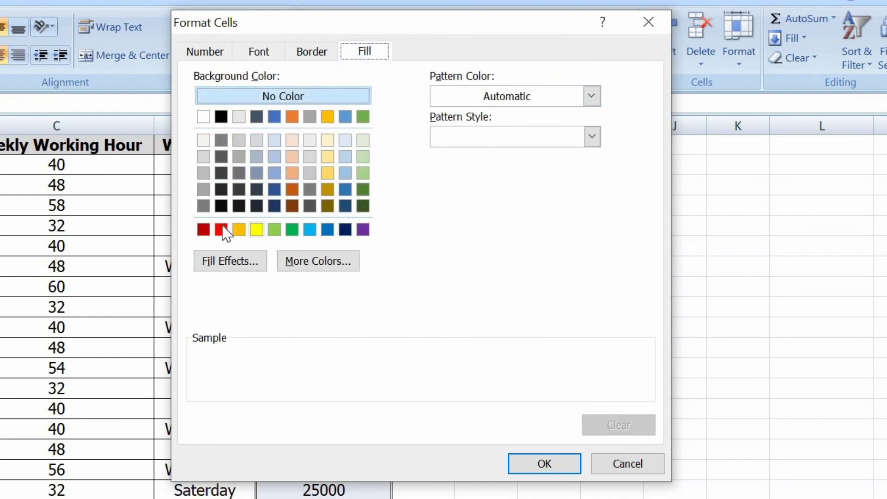
{"action": "left_click", "coordinate": [328, 118]}
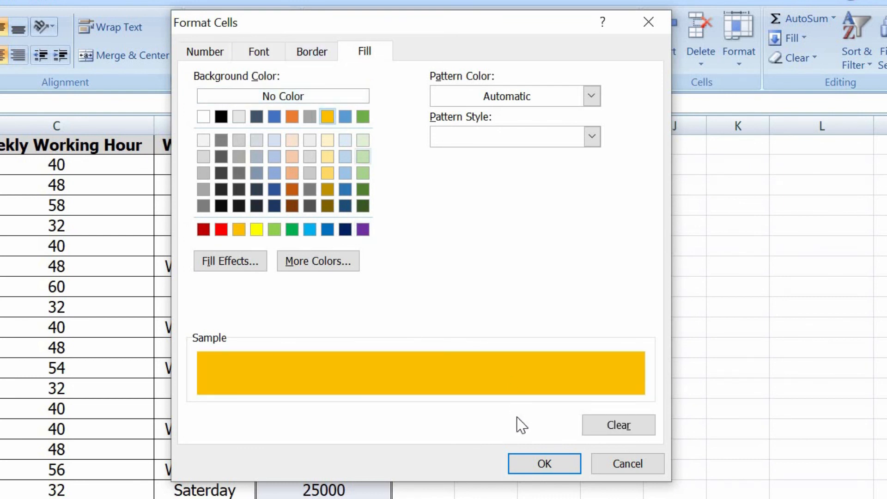
{"action": "left_click", "coordinate": [526, 464]}
{"action": "left_click", "coordinate": [439, 295]}
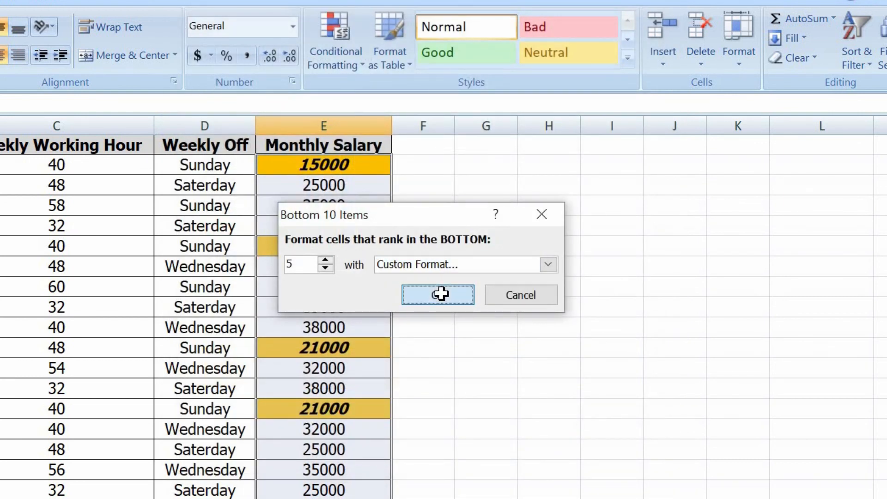
{"action": "left_click", "coordinate": [346, 204]}
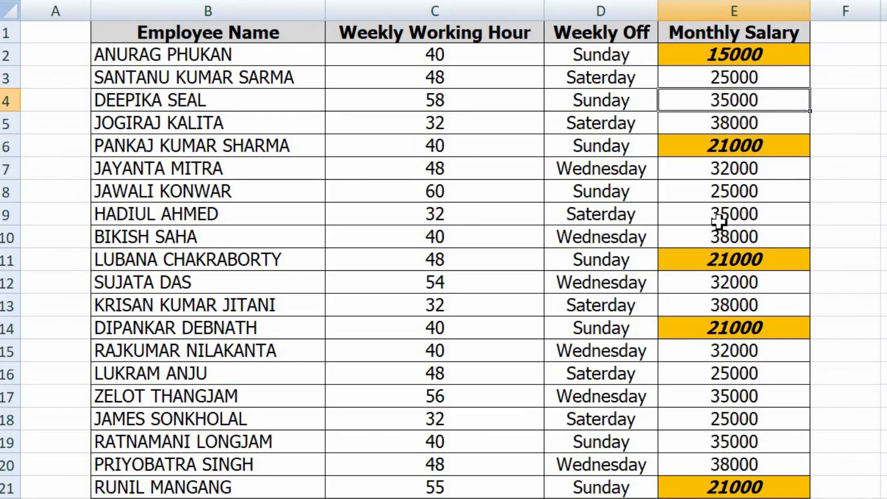
{"action": "left_click", "coordinate": [619, 52]}
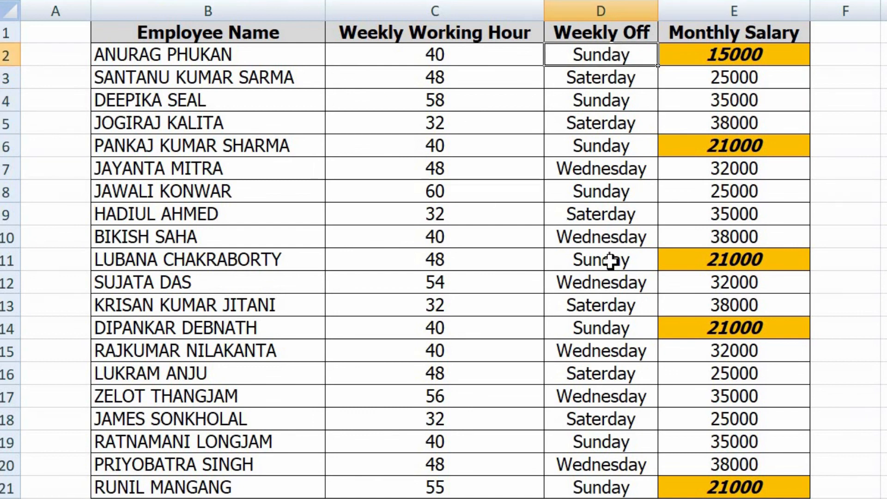